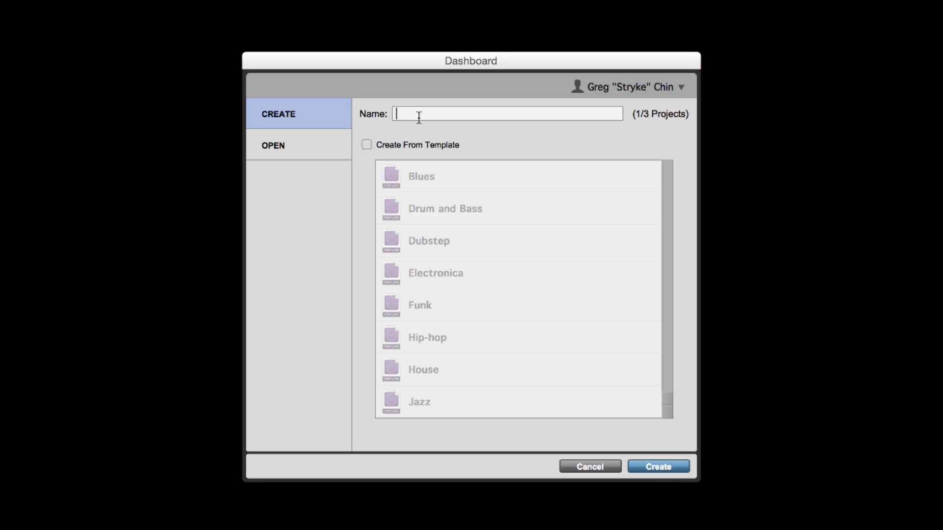
# Step: Create a blank project named "demo session" without using a template
pyautogui.write('demo session')
pyautogui.click(656, 470)
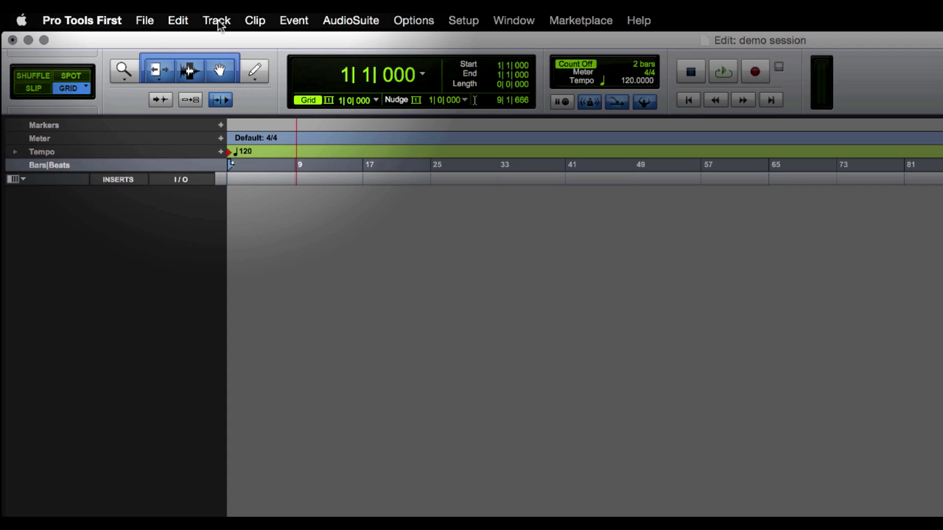
# Step: Add one new mono audio track in ticks to the session
pyautogui.click(217, 22)
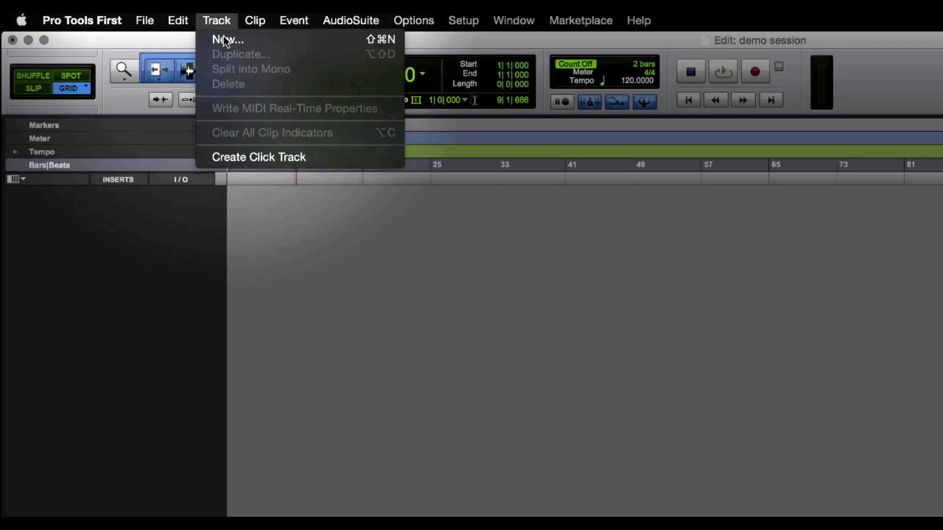
pyautogui.click(224, 39)
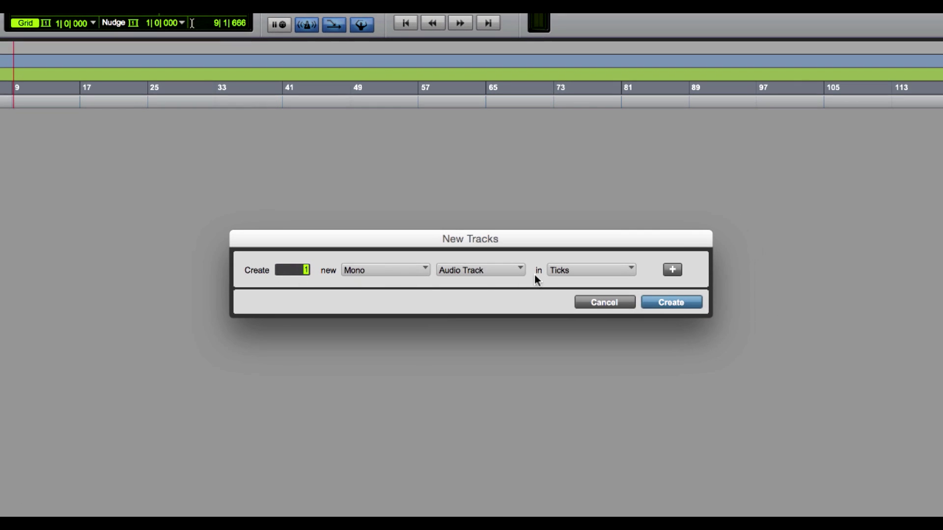
pyautogui.click(682, 304)
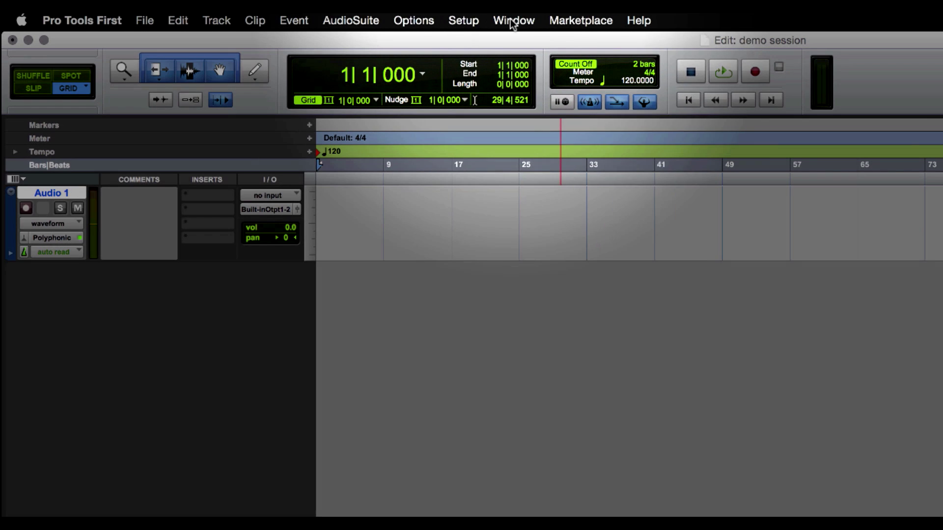
# Step: Show the Mix window, set the Audio 1 track's input to the mono interface input In 3, and record-enable the track
pyautogui.click(511, 20)
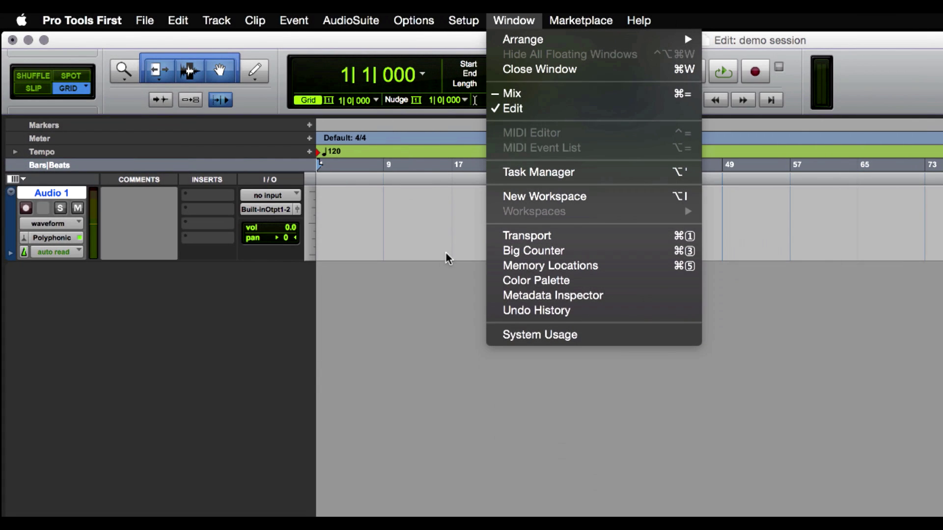
pyautogui.click(443, 264)
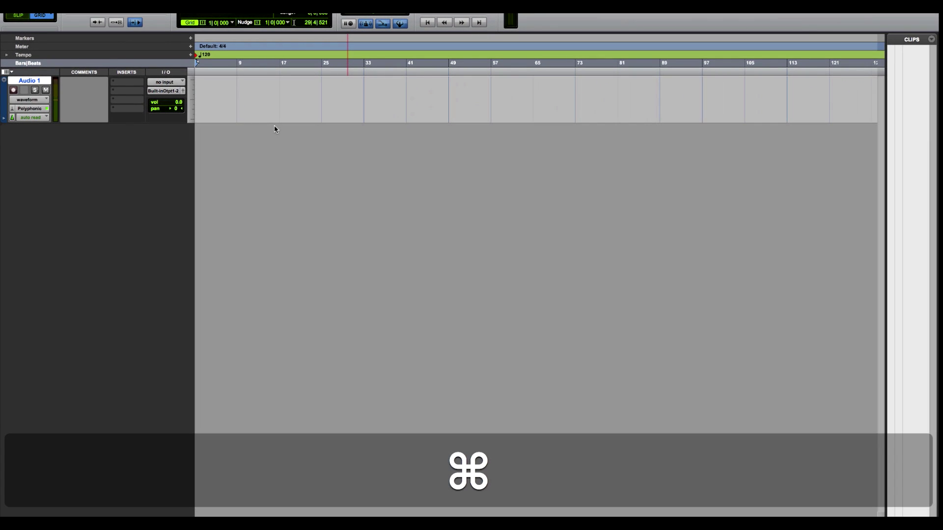
pyautogui.press('super+equal')
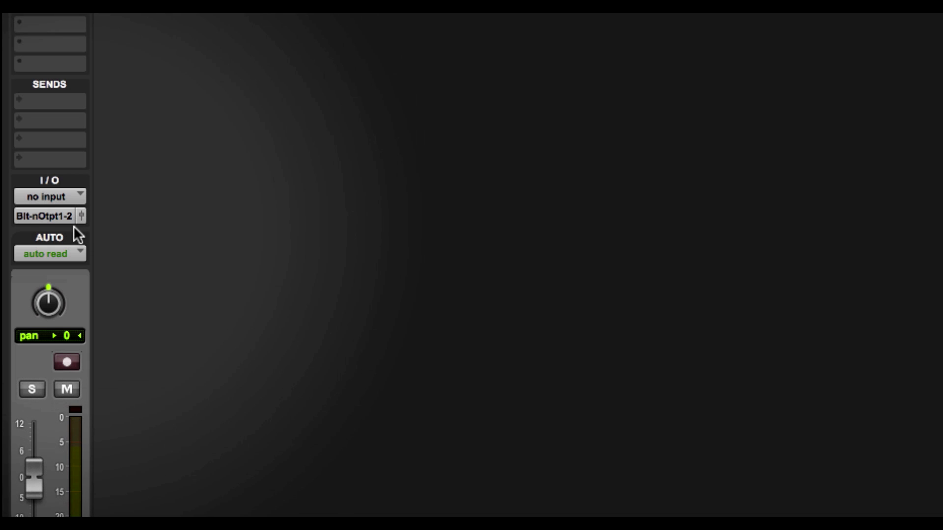
pyautogui.click(71, 196)
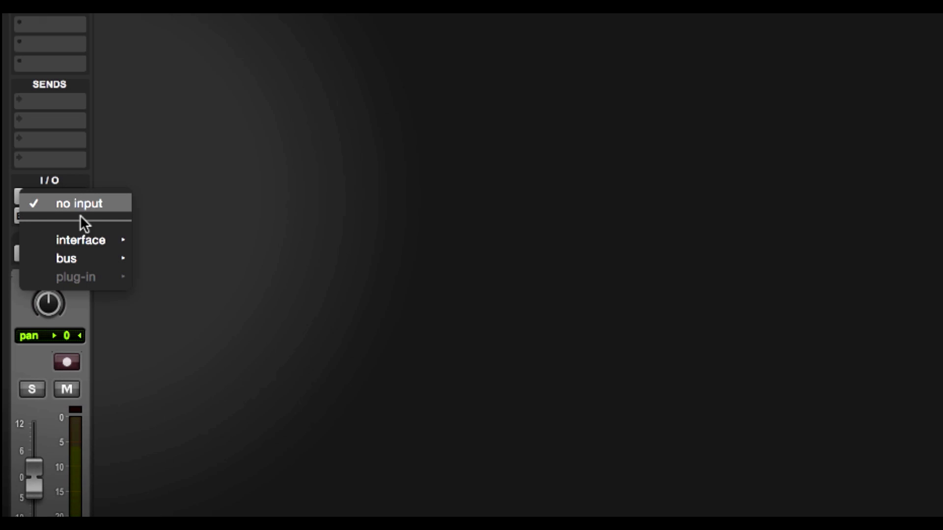
pyautogui.moveTo(83, 244)
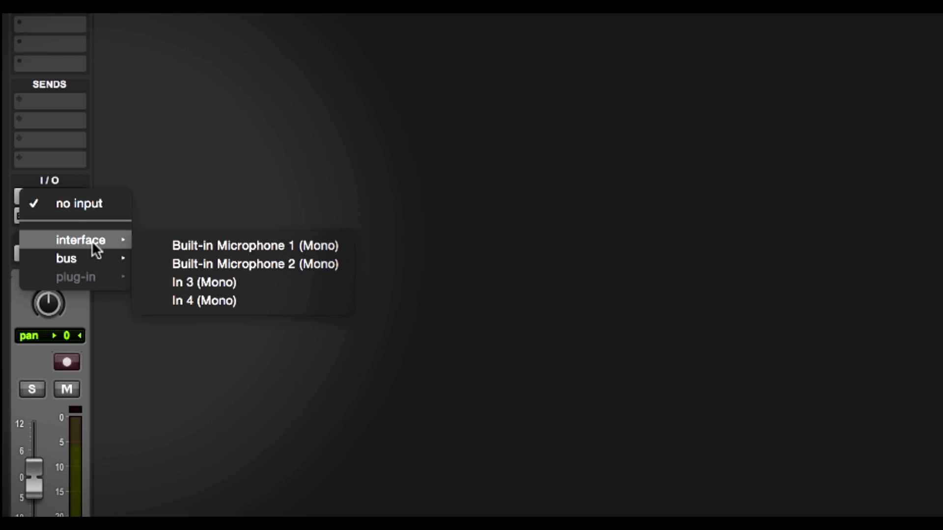
pyautogui.click(207, 285)
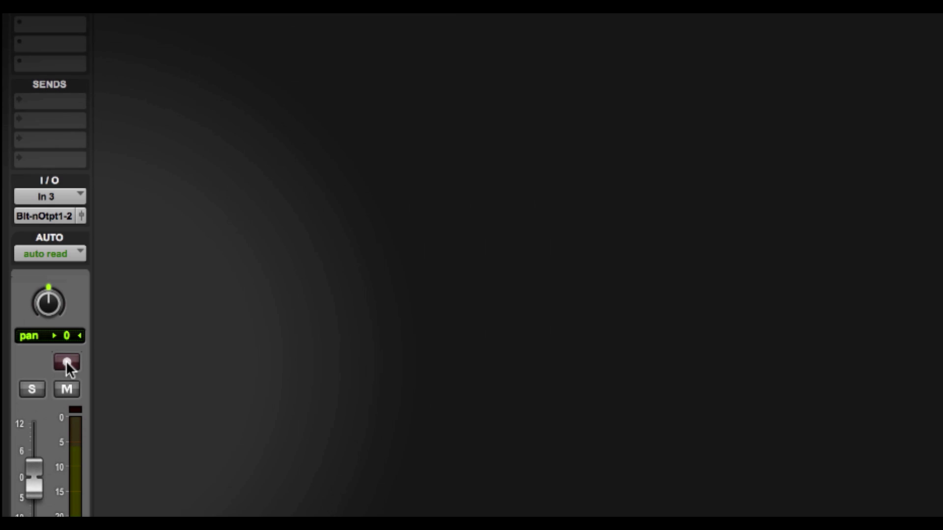
pyautogui.click(66, 363)
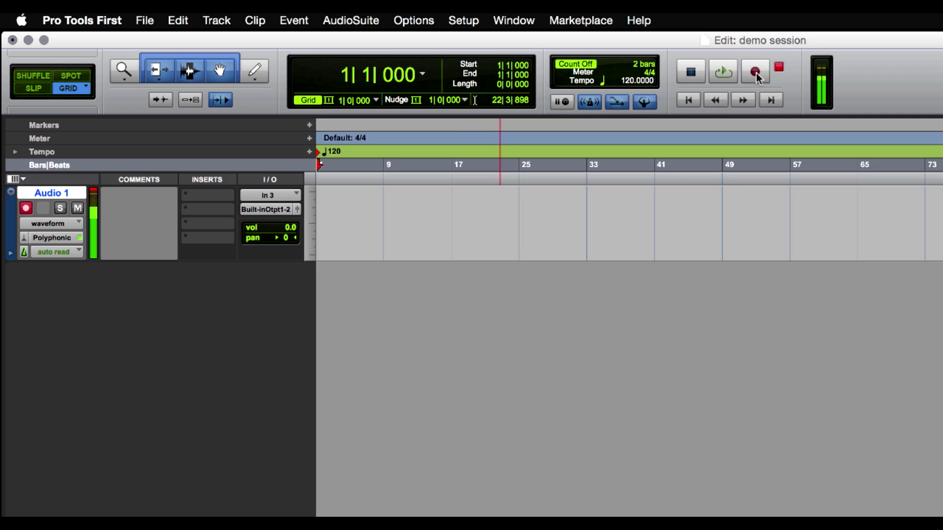
# Step: Record a take on Audio 1 from the start of the timeline, stopping midway through bar 10
pyautogui.click(757, 74)
pyautogui.click(727, 73)
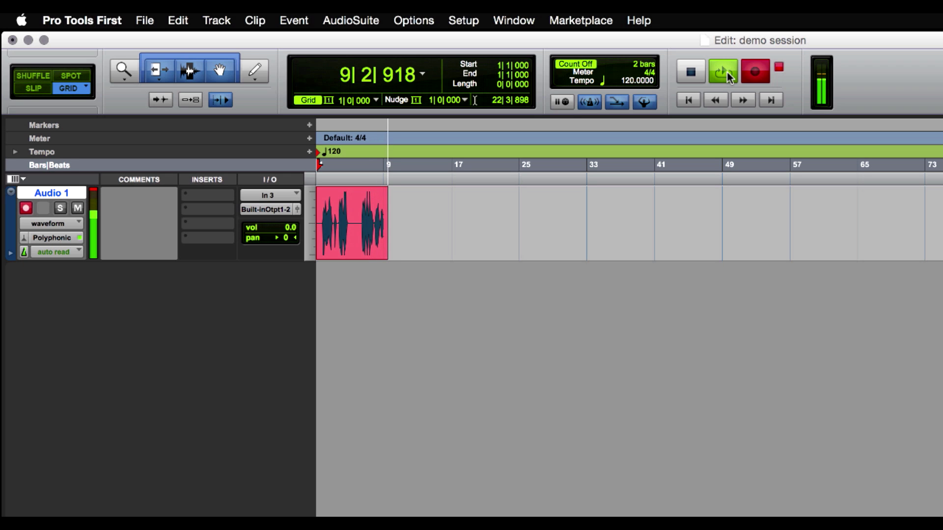
pyautogui.click(727, 72)
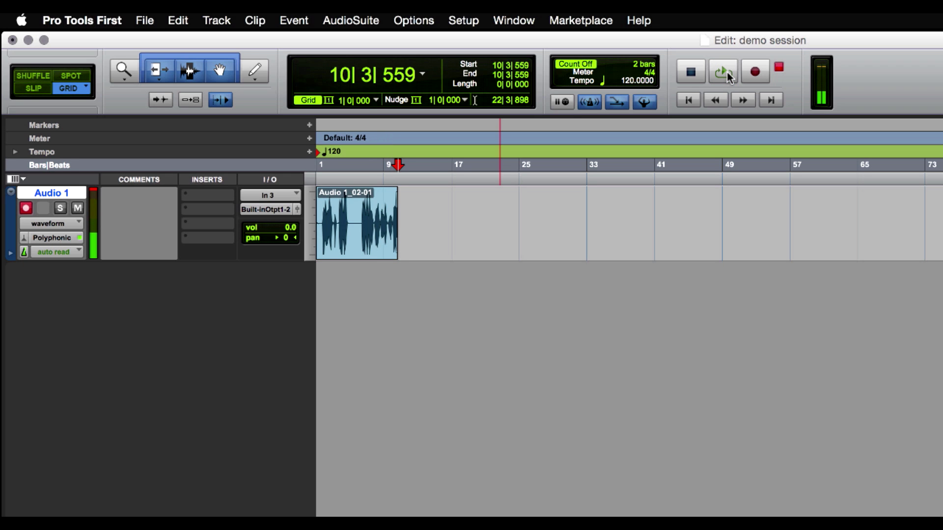
pyautogui.press('super+bracketright')
pyautogui.press('super+bracketright')
pyautogui.press('super+bracketright')
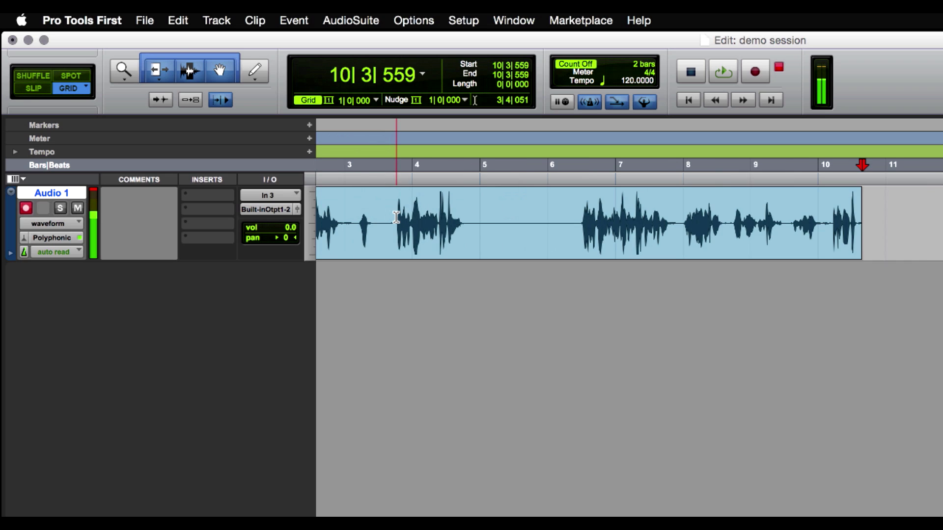
pyautogui.click(902, 294)
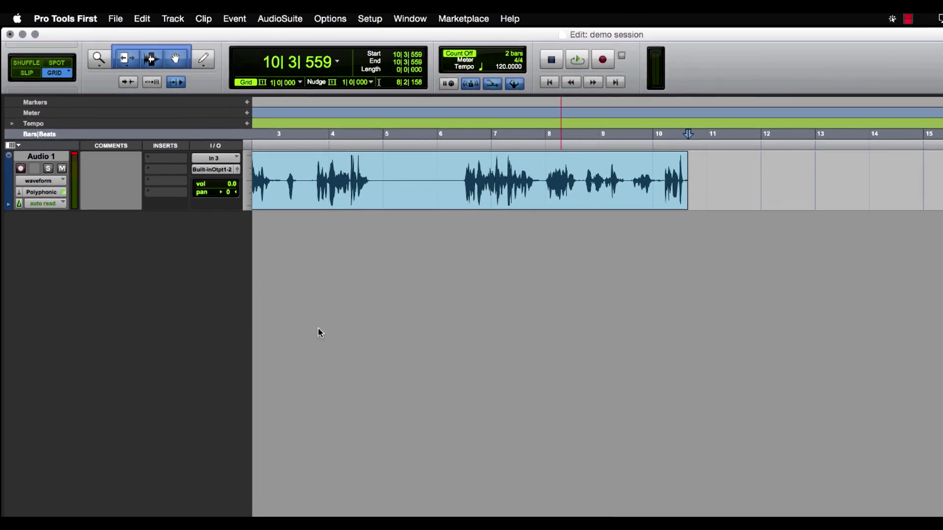
# Step: Create one stereo instrument track and four MIDI tracks together, all in ticks
pyautogui.press('super+shift+n')
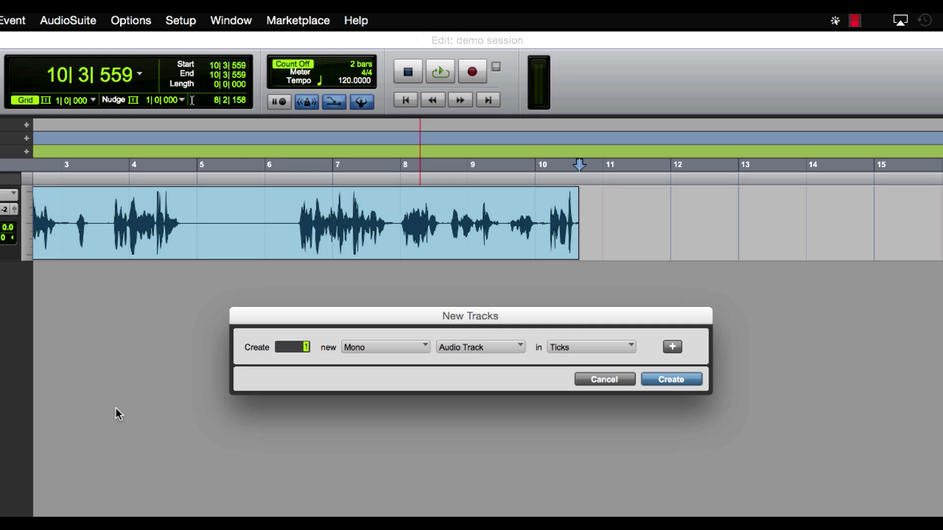
pyautogui.click(381, 349)
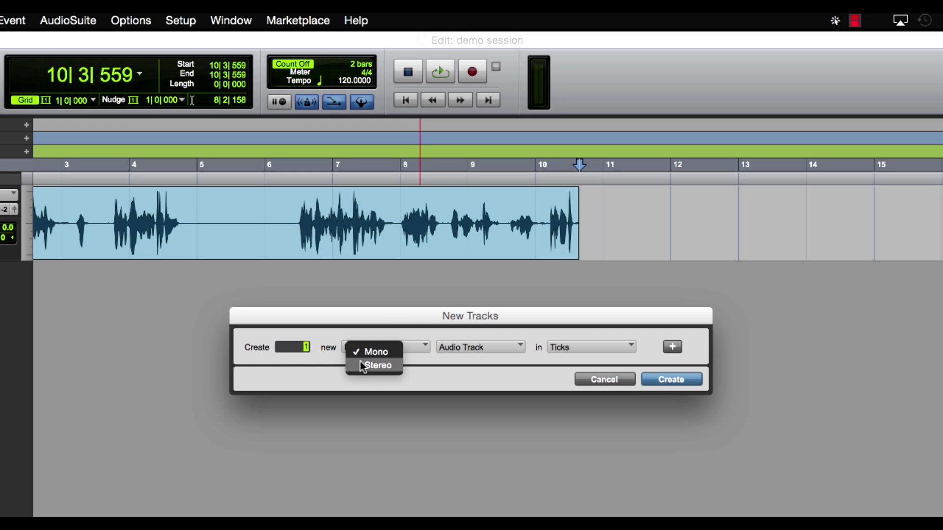
pyautogui.click(373, 366)
pyautogui.click(461, 346)
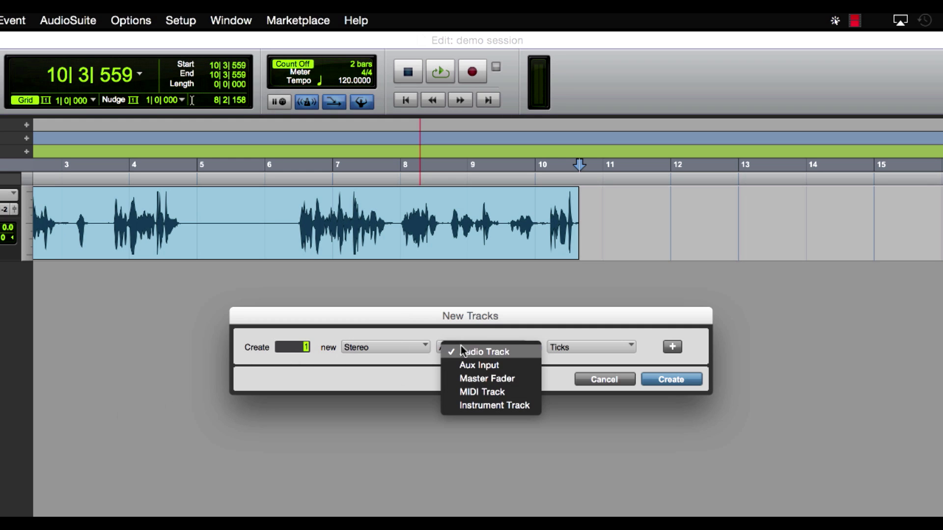
pyautogui.click(480, 407)
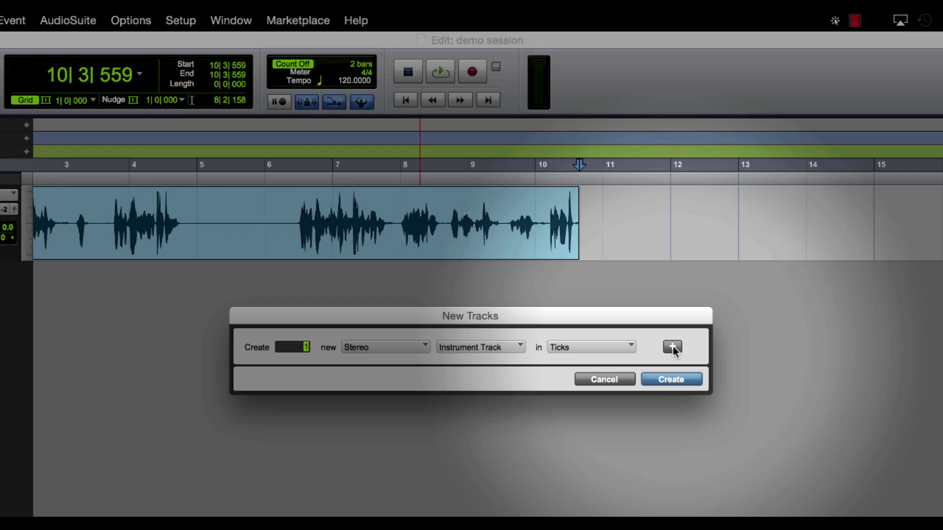
pyautogui.click(673, 347)
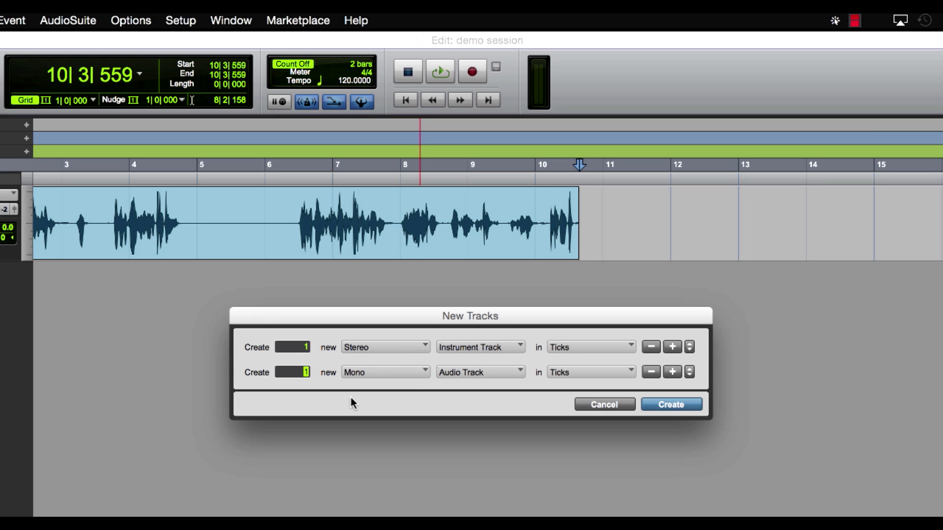
pyautogui.write('4')
pyautogui.click(445, 372)
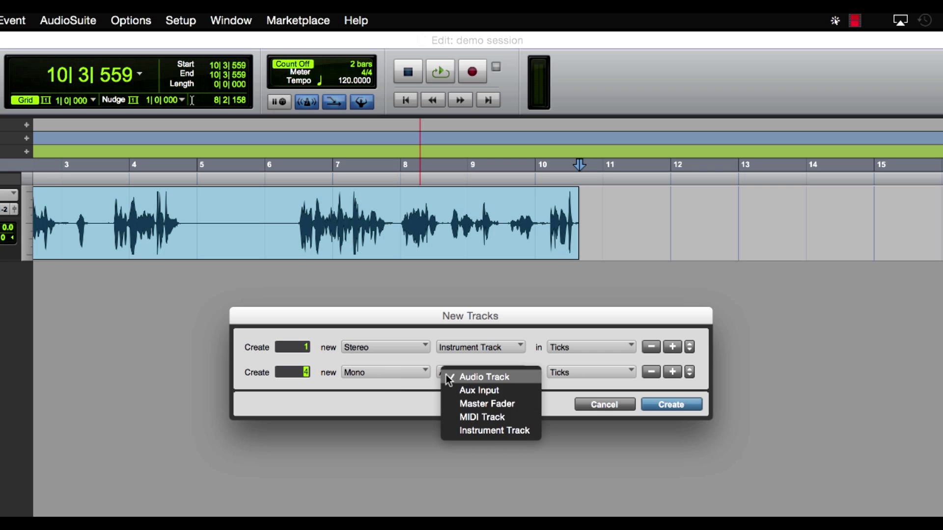
pyautogui.click(464, 417)
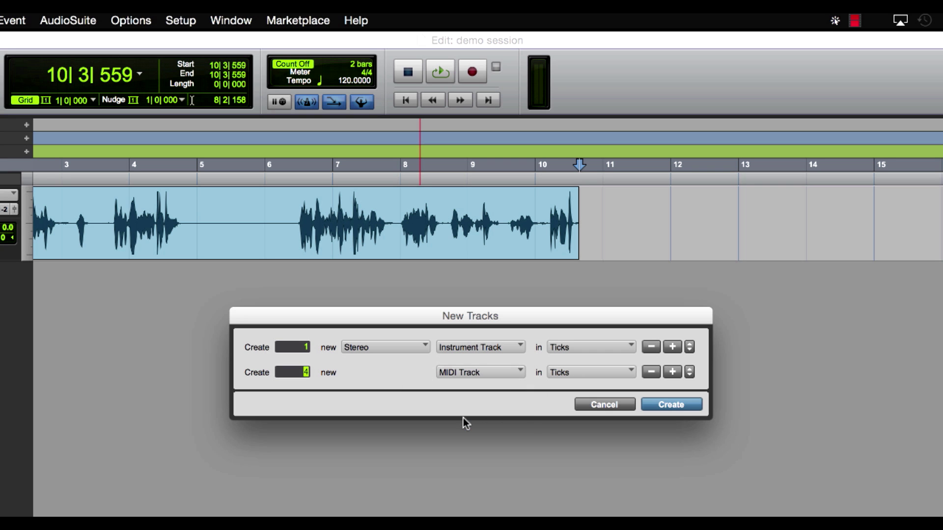
pyautogui.click(674, 407)
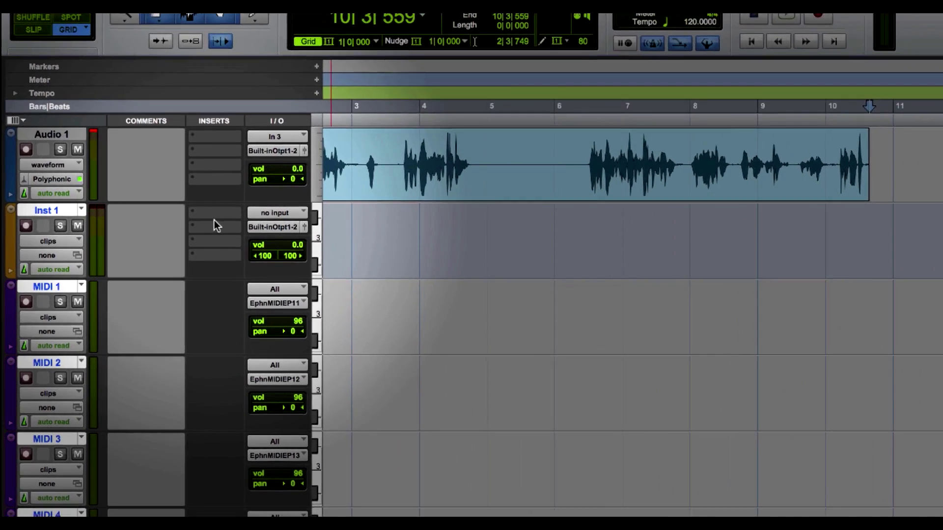
# Step: Insert the stereo multichannel Xpand!2 instrument on the Inst 1 track and place it in the first insert slot
pyautogui.click(160, 211)
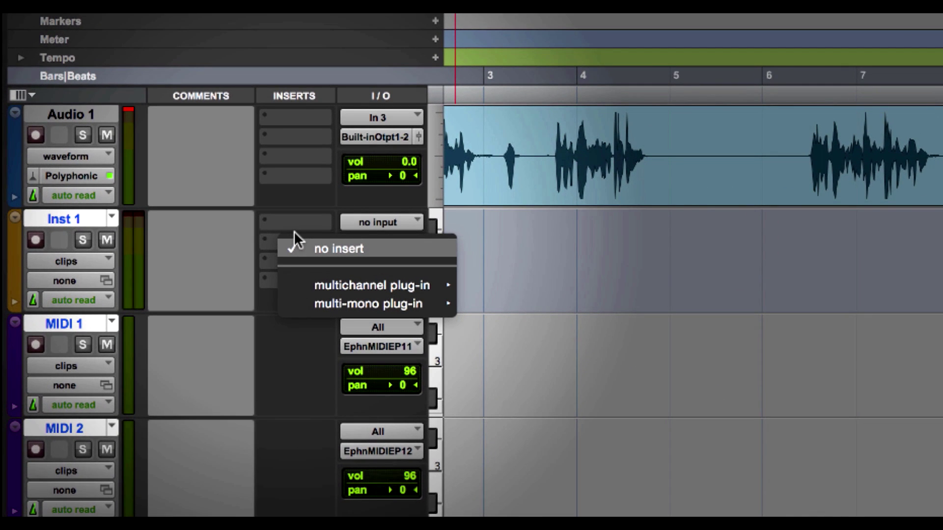
pyautogui.moveTo(344, 285)
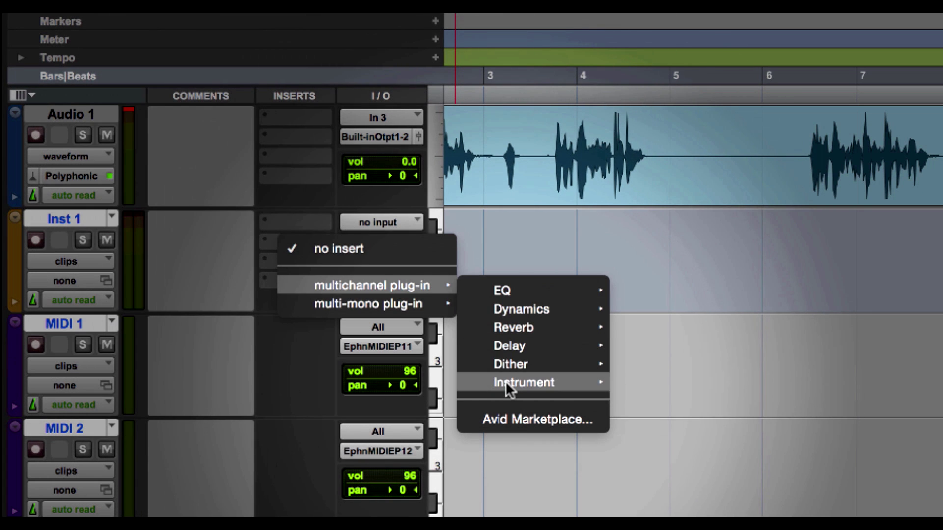
pyautogui.moveTo(505, 381)
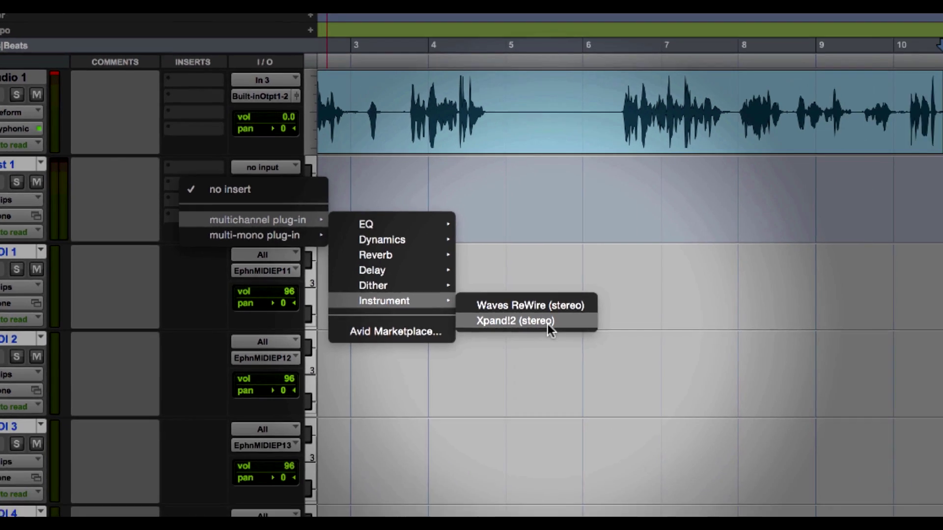
pyautogui.click(720, 407)
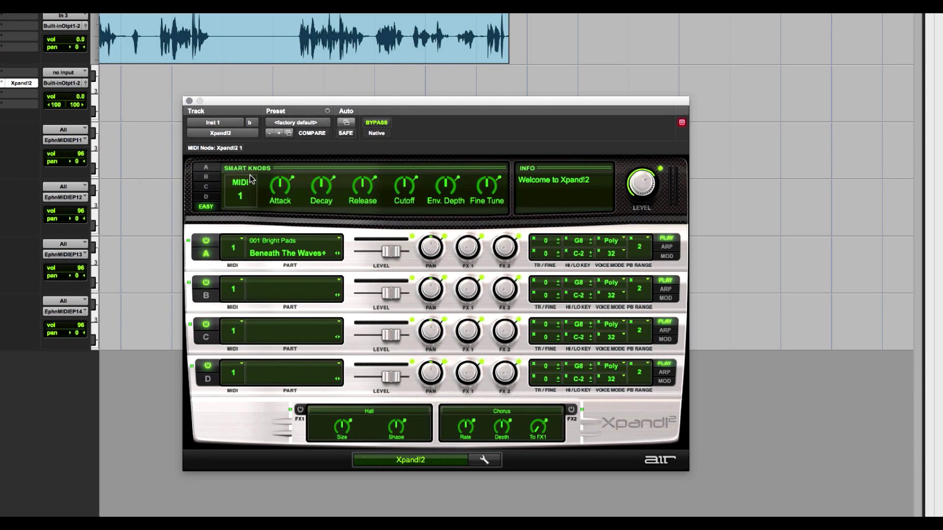
pyautogui.click(138, 119)
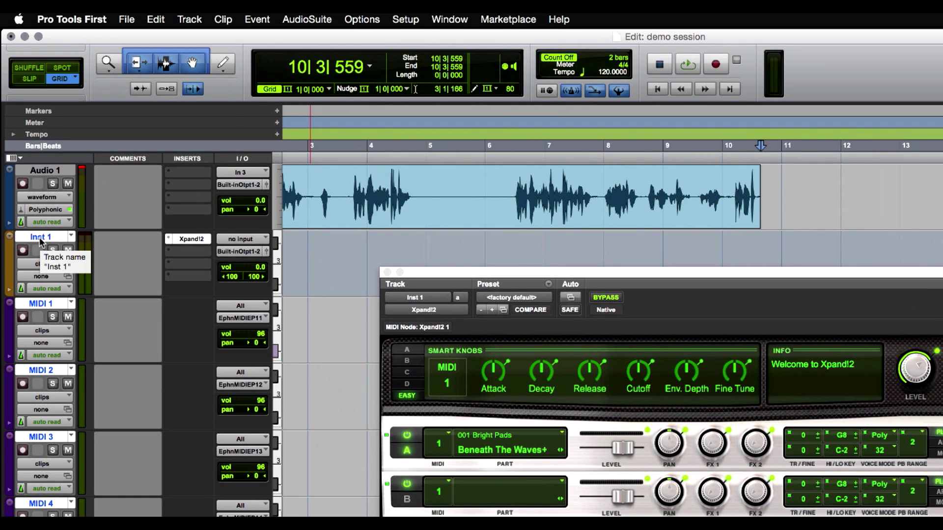
# Step: Rename the Inst 1 track as Xpand
pyautogui.doubleClick(42, 238)
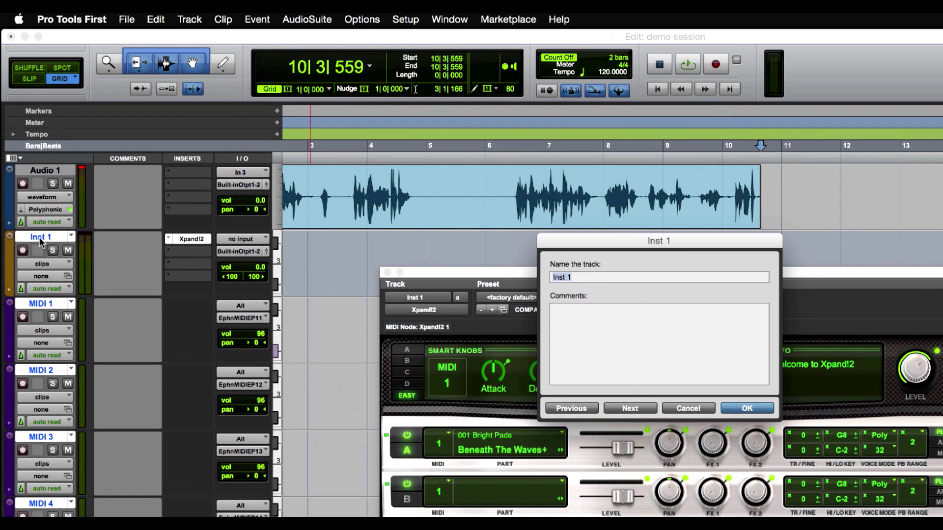
pyautogui.write('Xpands')
pyautogui.press('BackSpace')
pyautogui.press('Return')
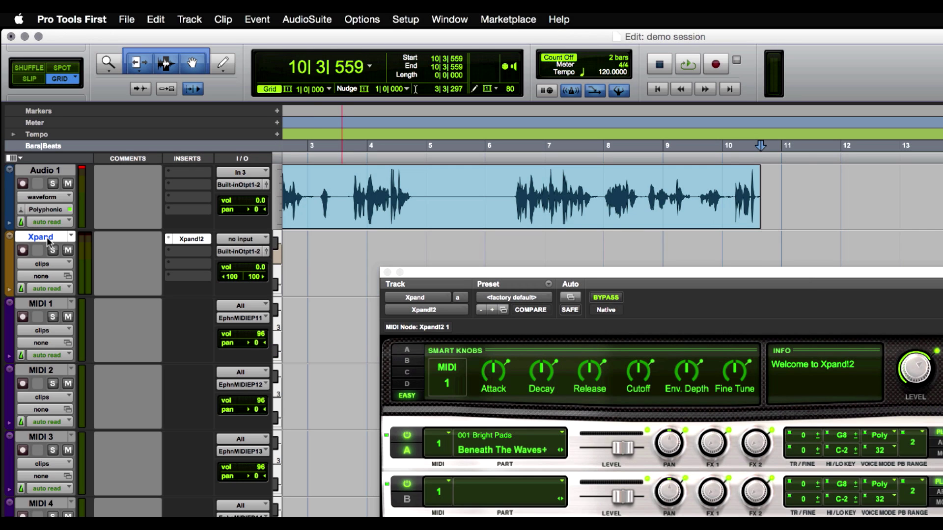
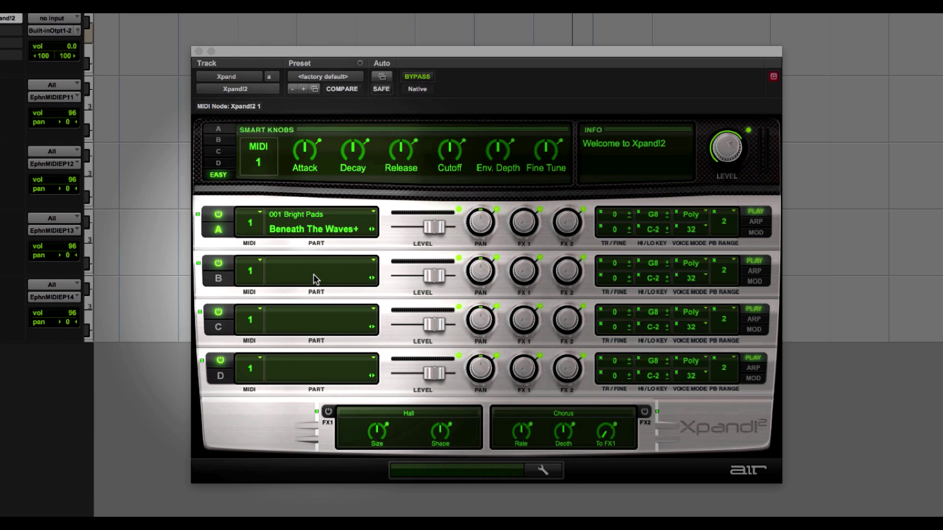
# Step: Assign Xpand!2 parts B, C and D to MIDI channels 2, 3 and 4 respectively
pyautogui.click(253, 275)
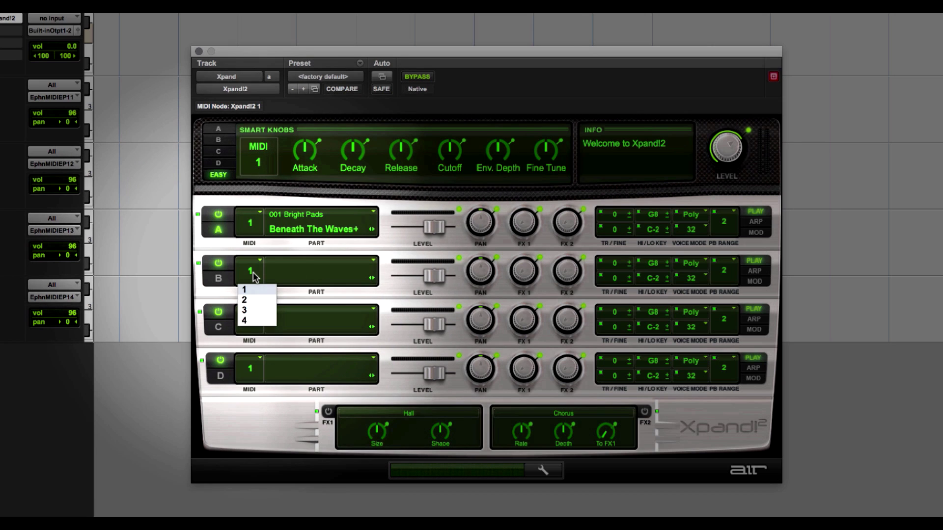
pyautogui.click(248, 300)
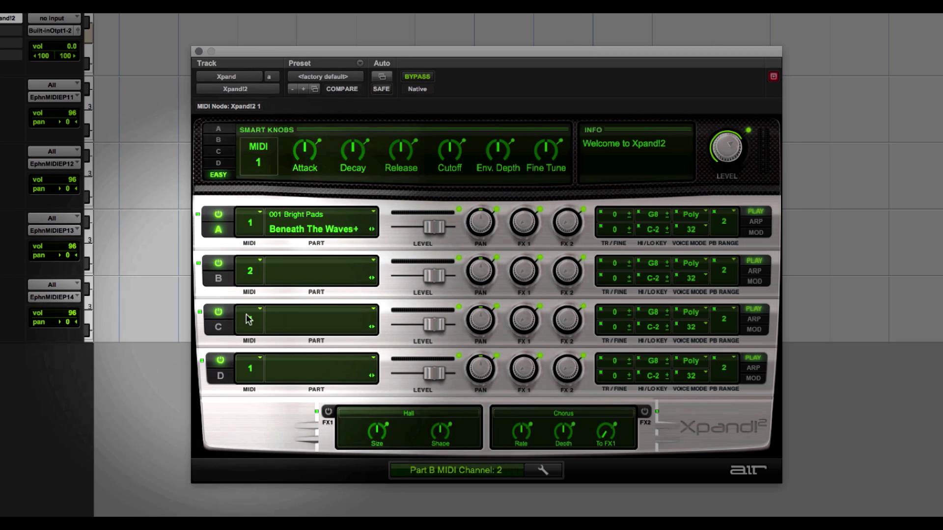
pyautogui.click(252, 322)
pyautogui.click(255, 359)
pyautogui.click(255, 371)
pyautogui.click(255, 418)
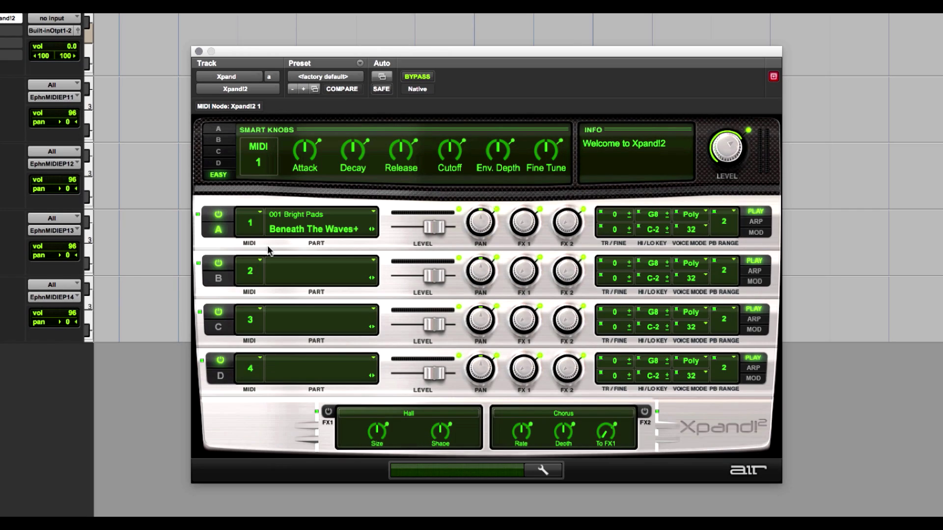
# Step: Load the Prog House 125+ preset from 026 Loops into Xpand!2 part B
pyautogui.click(272, 271)
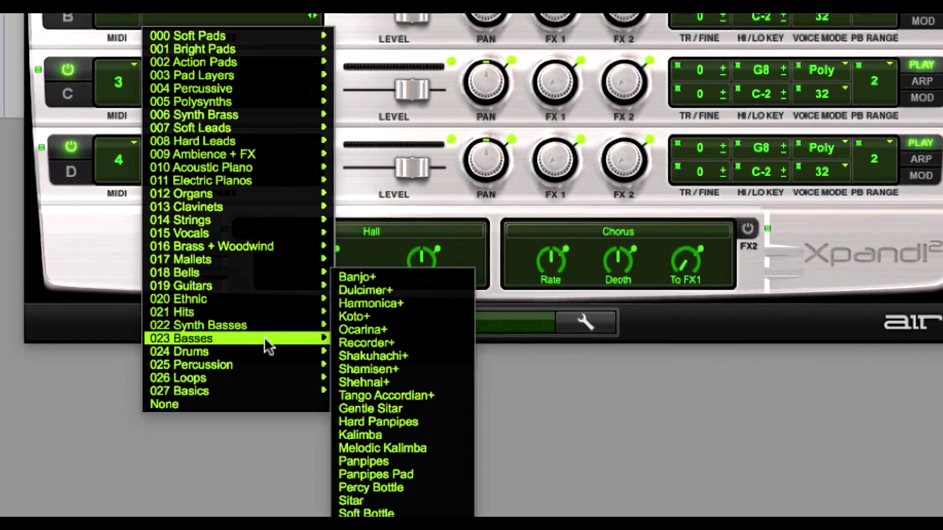
pyautogui.moveTo(264, 373)
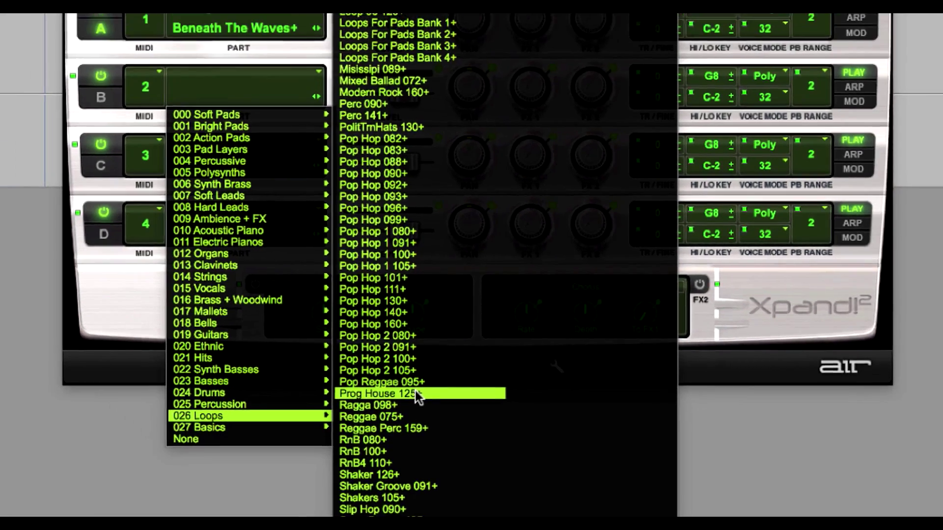
pyautogui.click(417, 325)
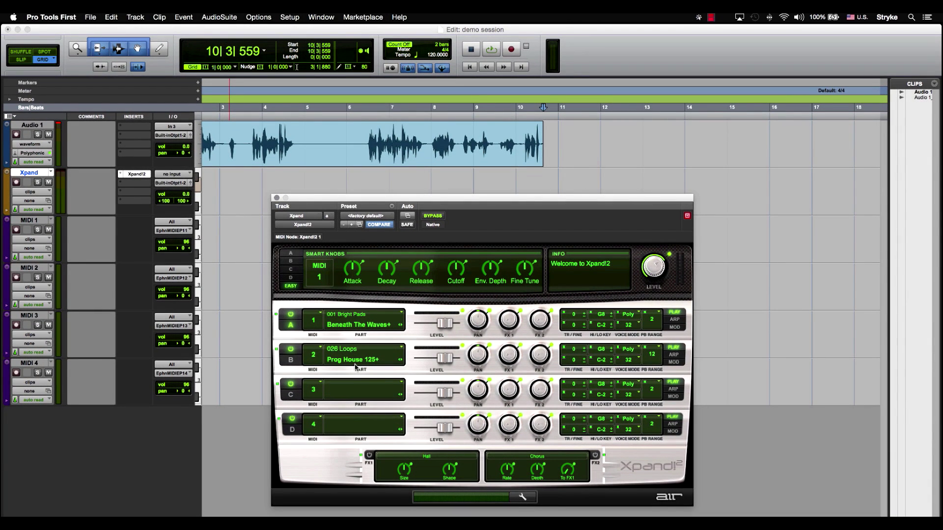
# Step: In the Mix window, route MIDI 1 to Xpand!2 channel-1 and cascade MIDI 2, 3 and 4 to channels 2, 3 and 4
pyautogui.press('super+equal')
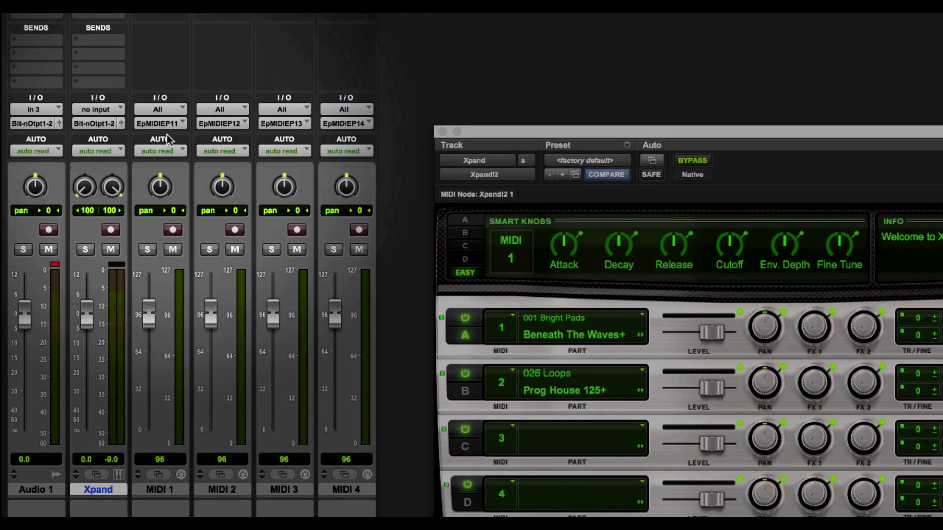
pyautogui.click(167, 125)
pyautogui.moveTo(182, 98)
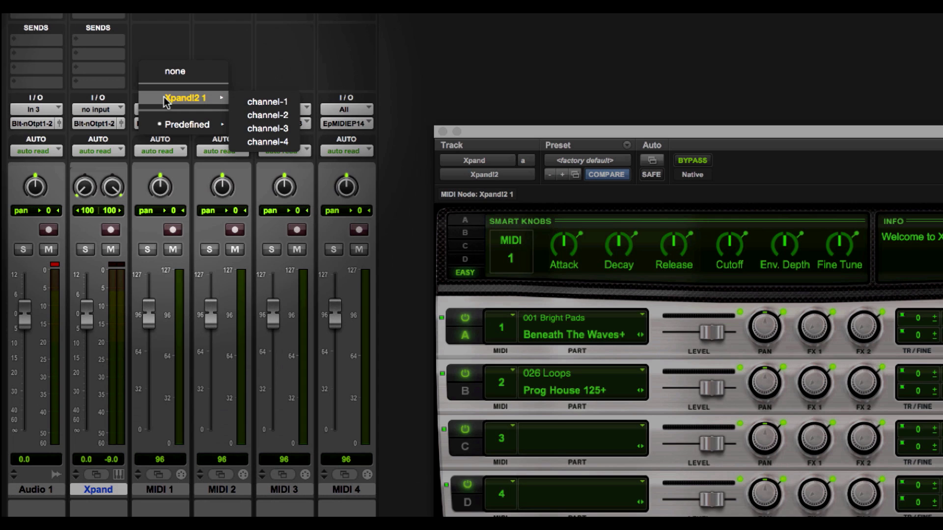
pyautogui.click(264, 102)
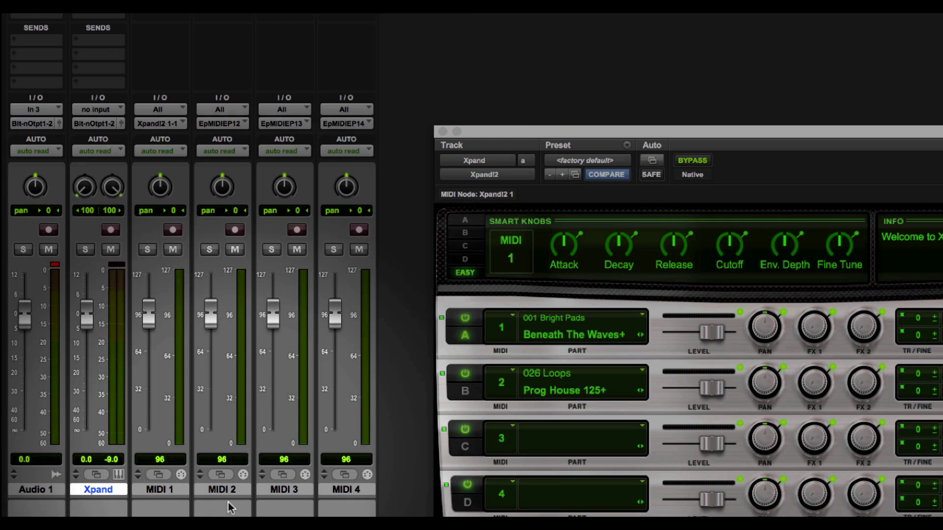
pyautogui.click(220, 123)
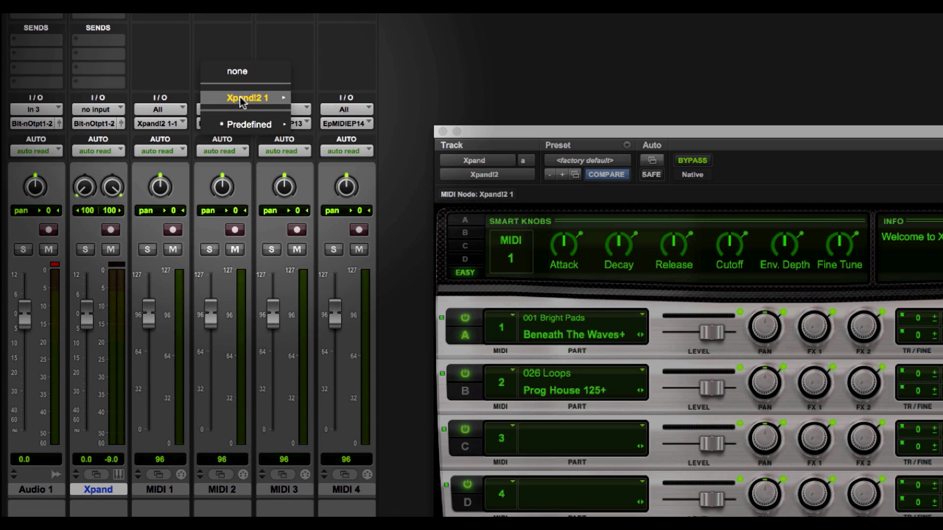
pyautogui.moveTo(265, 97)
pyautogui.keyDown('alt'); pyautogui.keyDown('super'); pyautogui.click(322, 116); pyautogui.keyUp('super'); pyautogui.keyUp('alt')
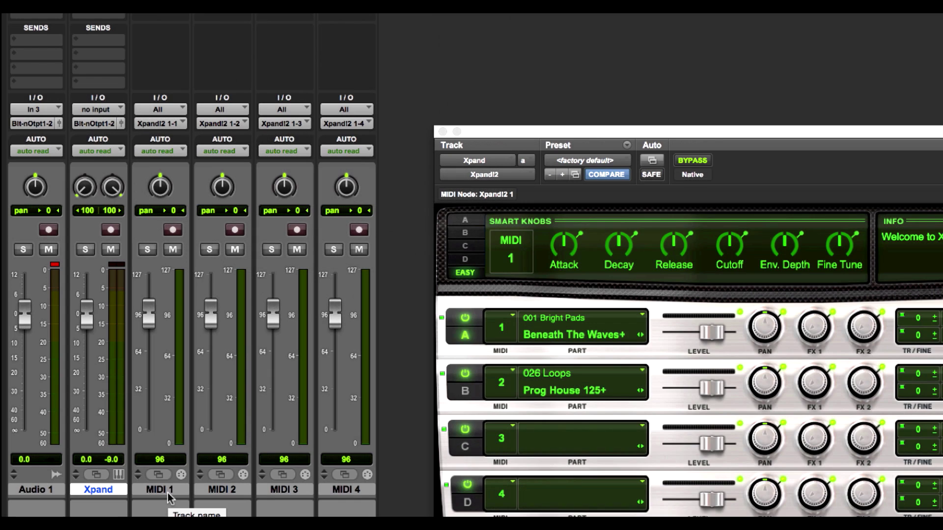
# Step: Rename the MIDI 1 track as Pad and the MIDI 2 track as Drum Loop
pyautogui.doubleClick(167, 493)
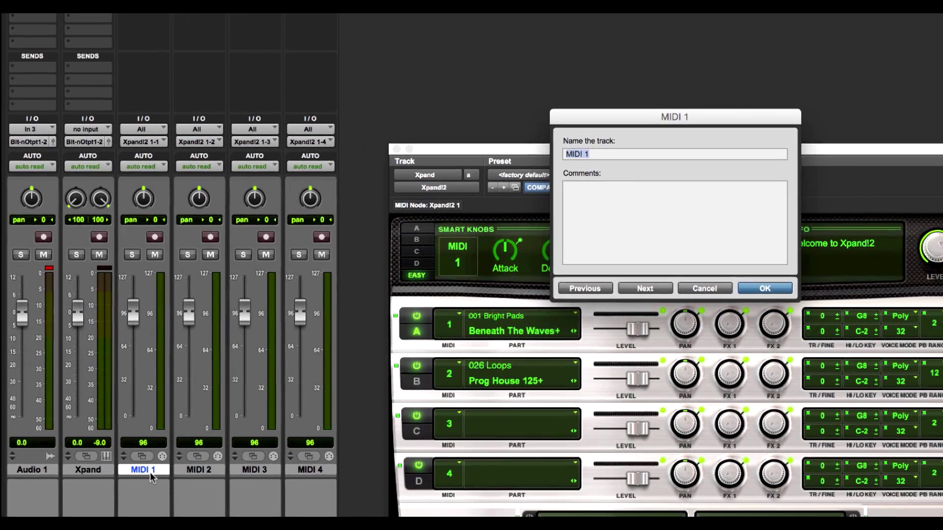
pyautogui.write('P')
pyautogui.write('ad')
pyautogui.press('super+Right')
pyautogui.write('Drum Loop')
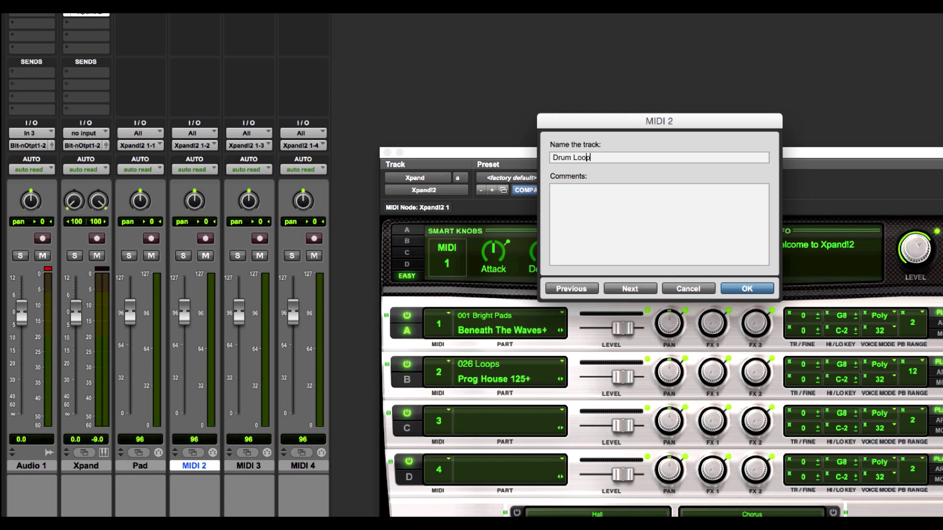
pyautogui.press('Return')
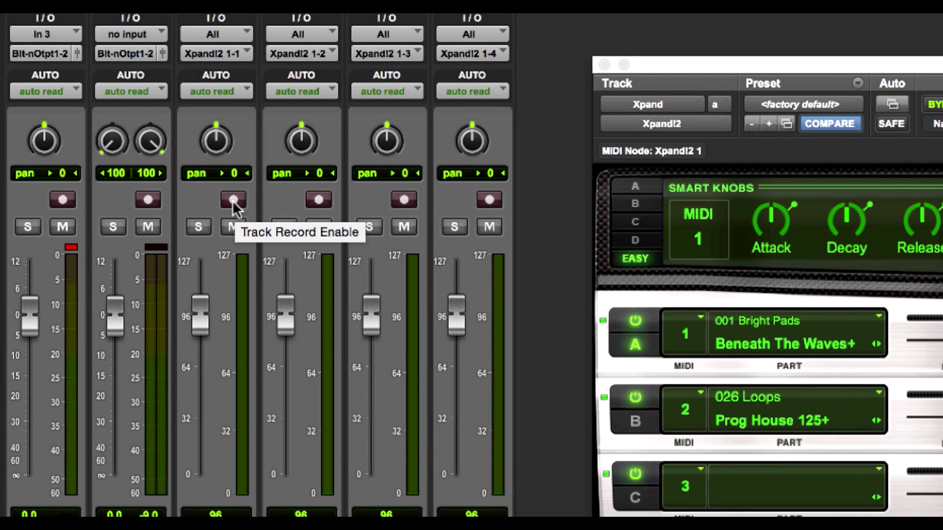
# Step: Record-enable the MIDI track on Xpand!2 channel 1, followed by the one on channel 2, to play their sounds
pyautogui.click(233, 201)
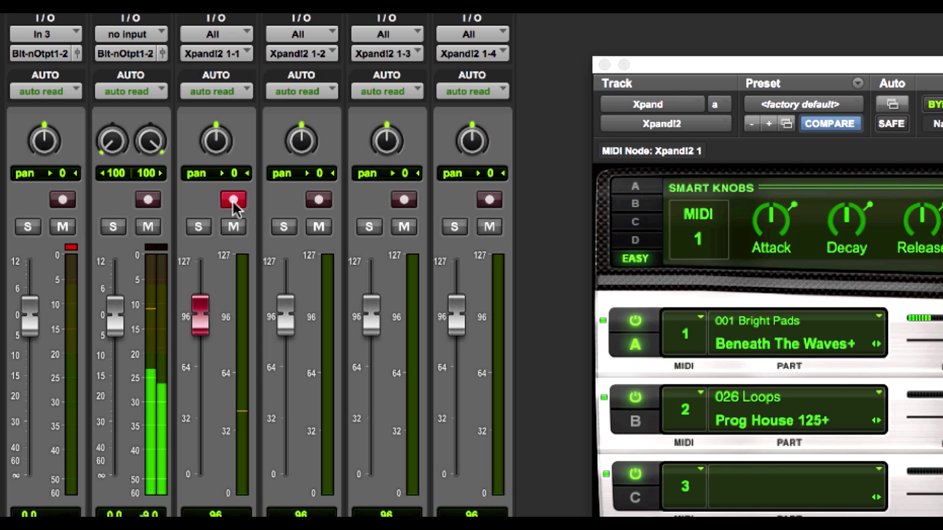
pyautogui.click(316, 203)
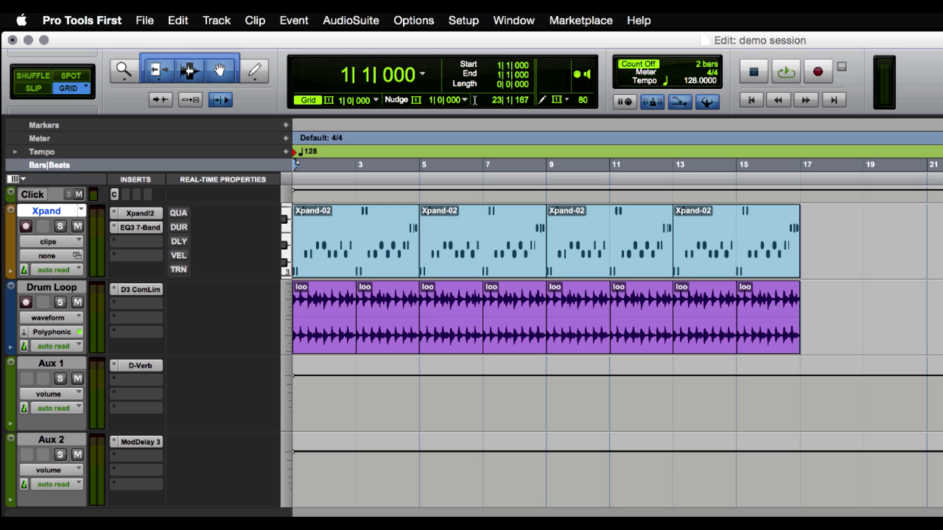
# Step: Play back the opening bars of the Xpand and Drum Loop arrangement from bar 1, and stop
pyautogui.press('space')
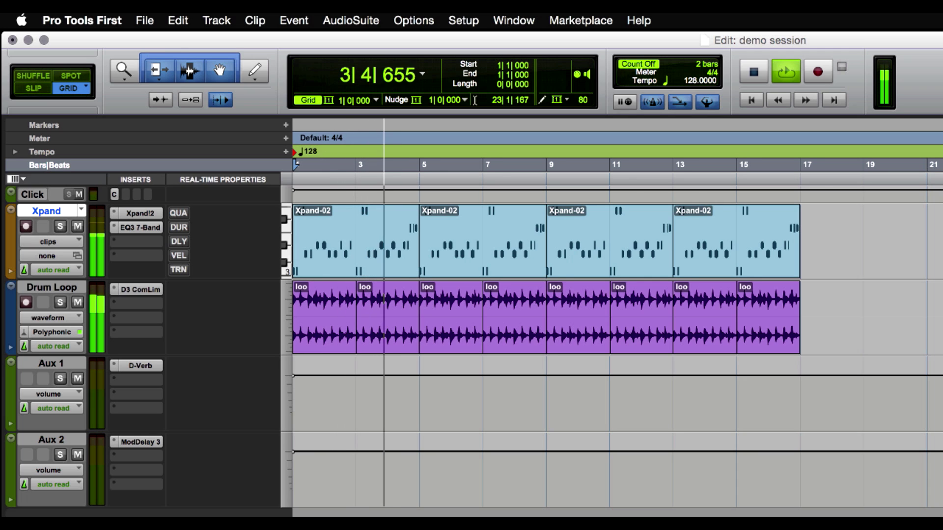
pyautogui.press('space')
# Step: Review the EQ3 7-Band, Dyn3 Compressor/Limiter, D-Verb and Mod Delay III inserts in the Mix window, closing the last plug-in window
pyautogui.press('super+equal')
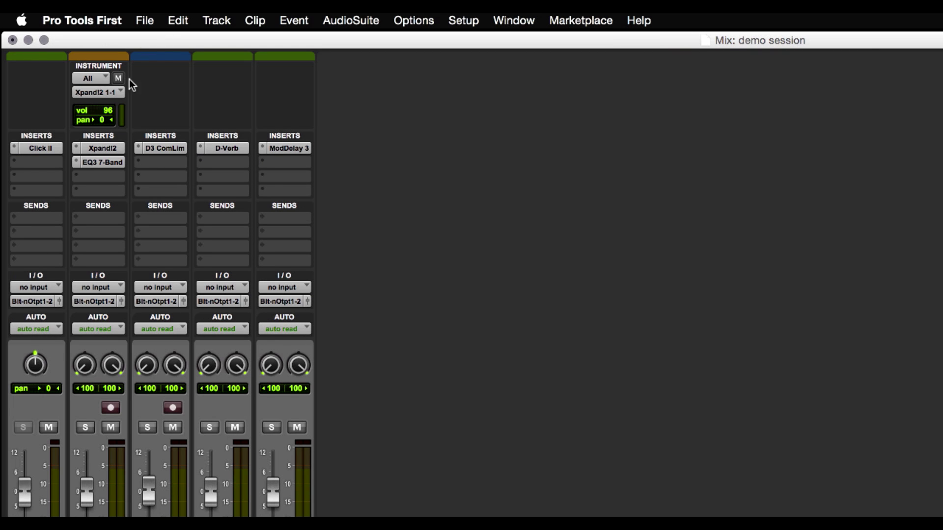
pyautogui.click(102, 162)
pyautogui.moveTo(347, 405); pyautogui.dragTo(550, 251)
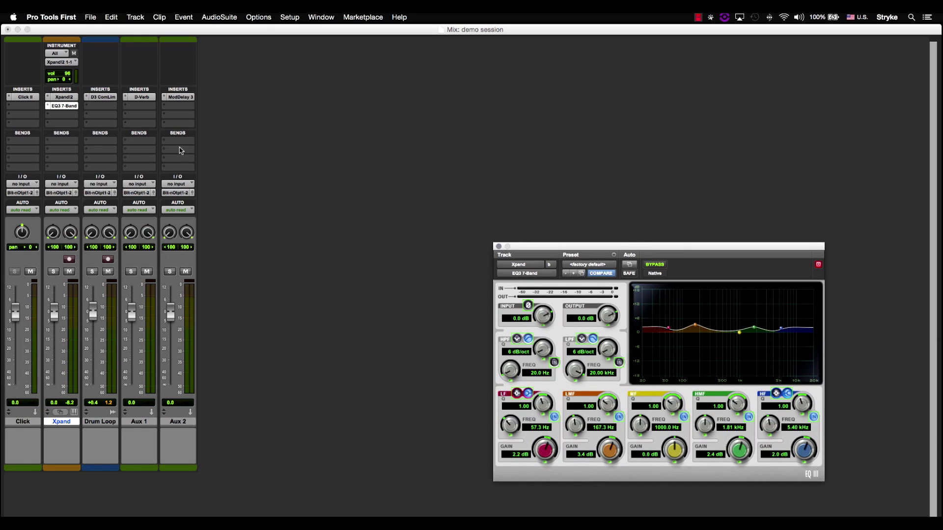
pyautogui.click(97, 98)
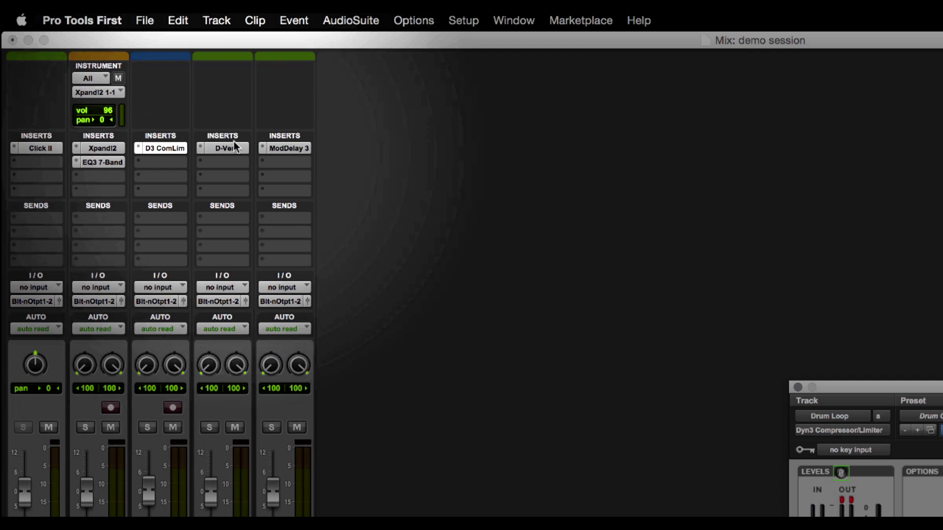
pyautogui.click(234, 145)
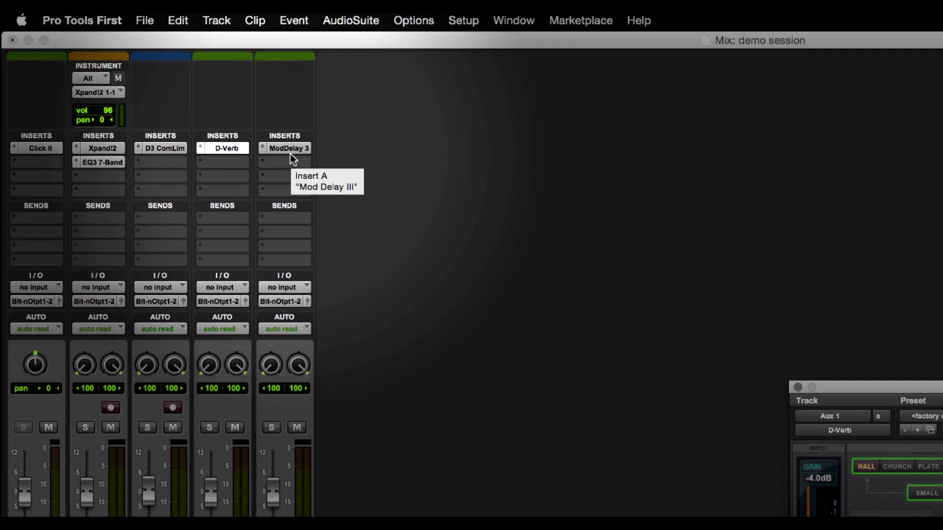
pyautogui.click(292, 148)
pyautogui.click(292, 147)
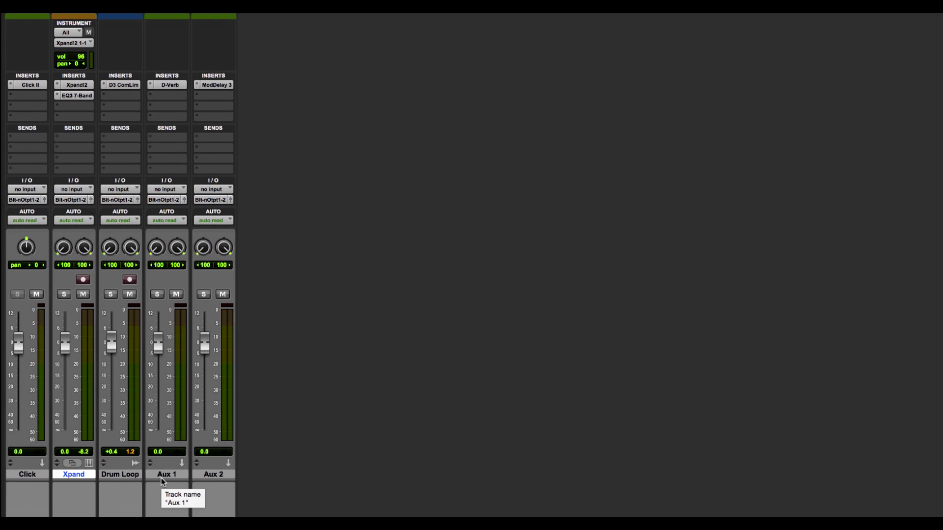
# Step: Rename the Aux 1 track as Reverb and the Aux 2 track as Delay
pyautogui.doubleClick(161, 475)
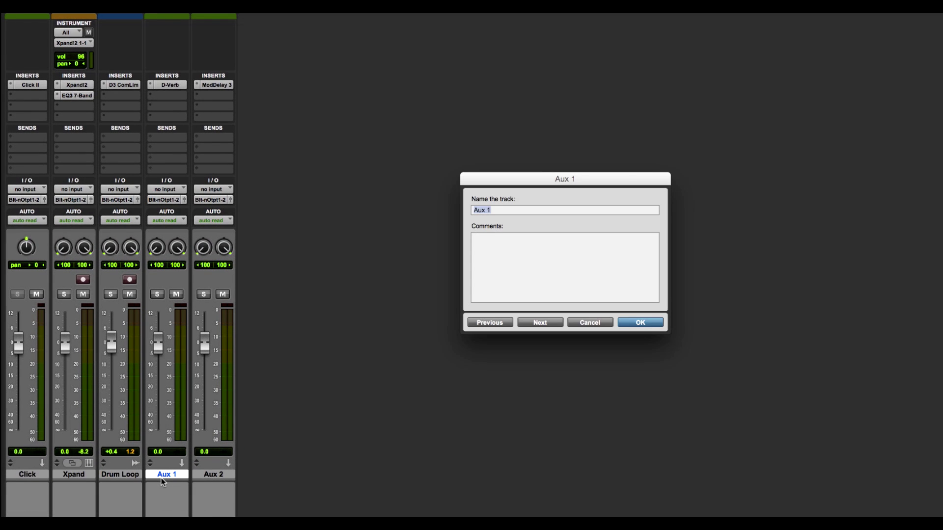
pyautogui.write('Reverb')
pyautogui.press('Return')
pyautogui.doubleClick(215, 475)
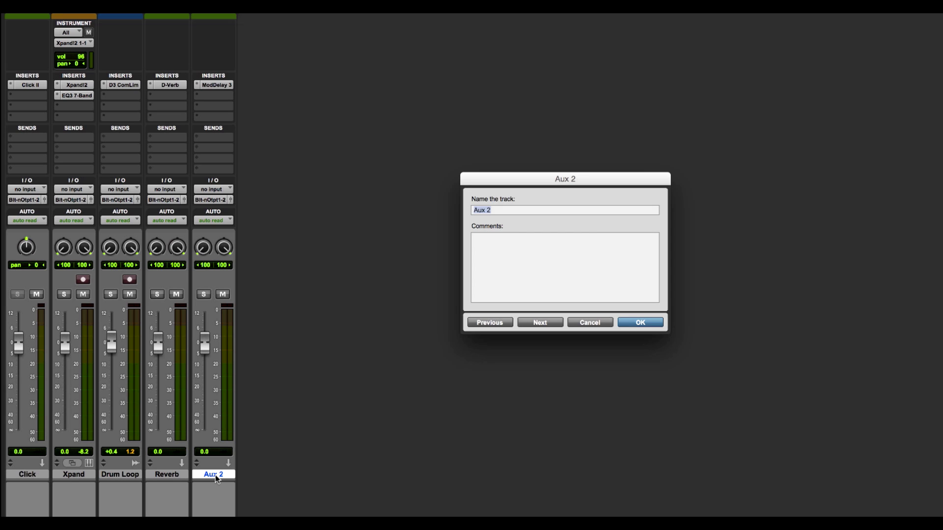
pyautogui.write('Delay')
pyautogui.press('Return')
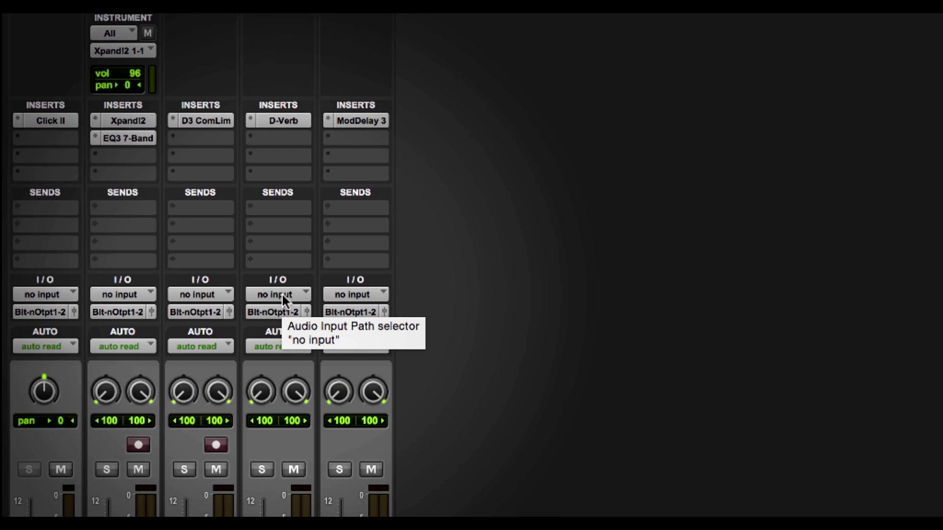
# Step: Set the Reverb track's input to Bus 1-2 (Stereo) and the Delay track's input to Bus 3-4 (Stereo)
pyautogui.click(282, 295)
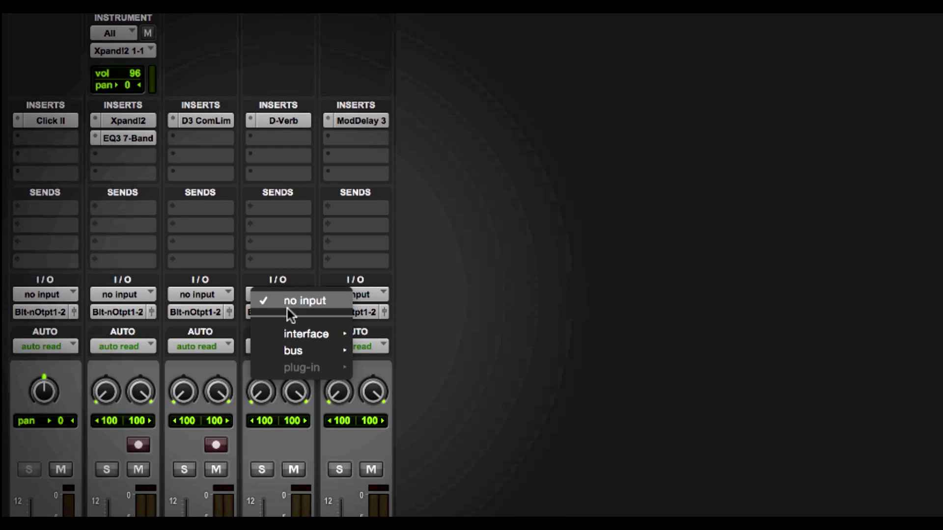
pyautogui.moveTo(290, 354)
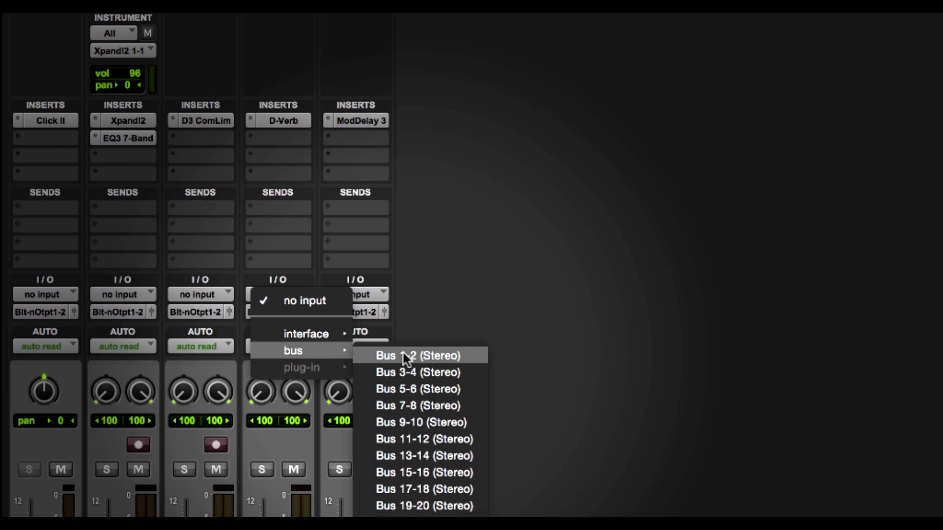
pyautogui.click(406, 356)
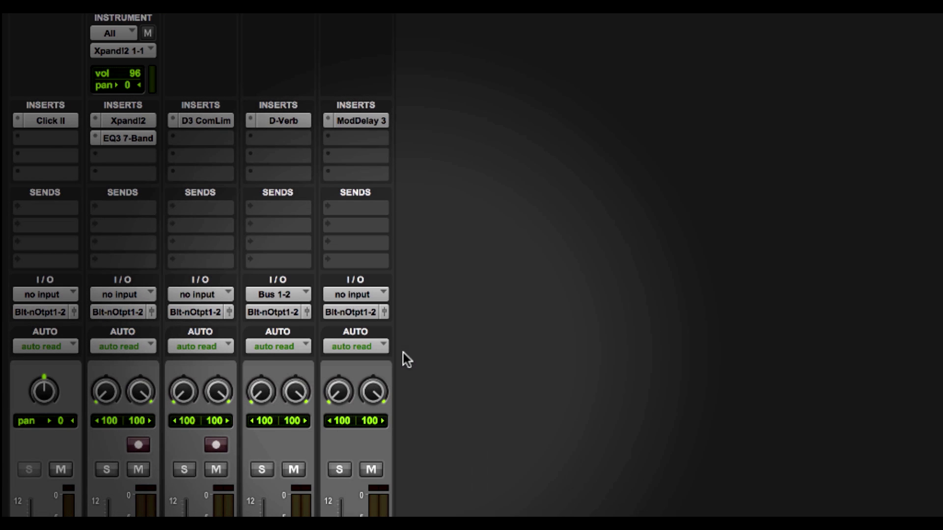
pyautogui.click(352, 296)
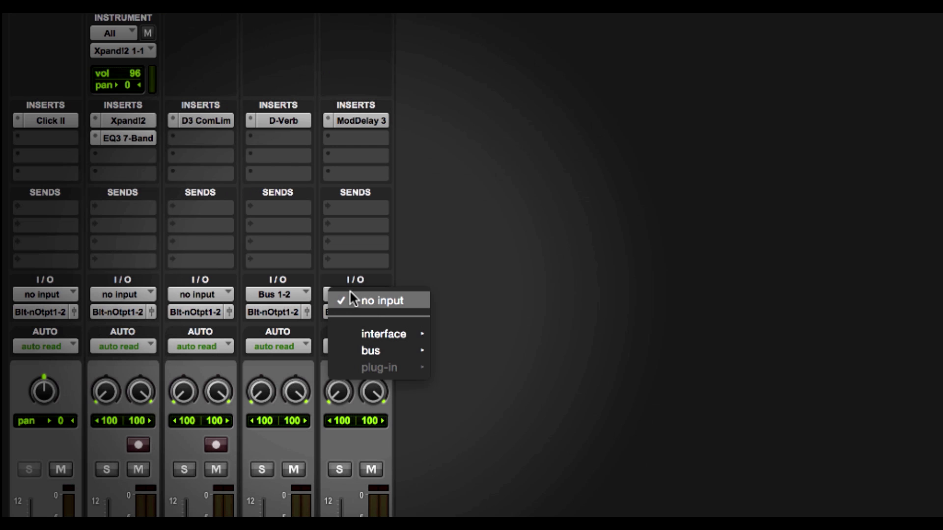
pyautogui.moveTo(371, 351)
pyautogui.click(512, 374)
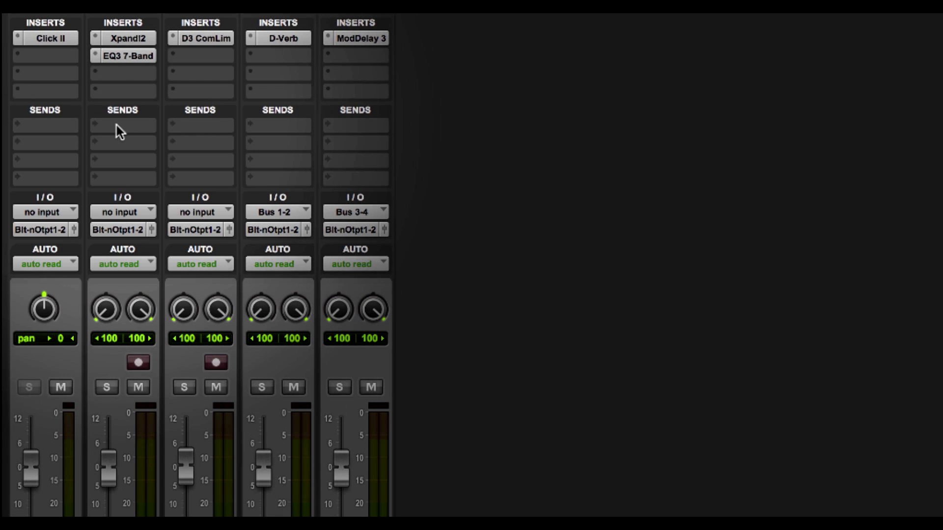
# Step: Add sends to Bus 1-2 (Stereo) and Bus 3-4 (Stereo) on the Xpand track, and close the send window
pyautogui.click(118, 132)
pyautogui.moveTo(142, 181)
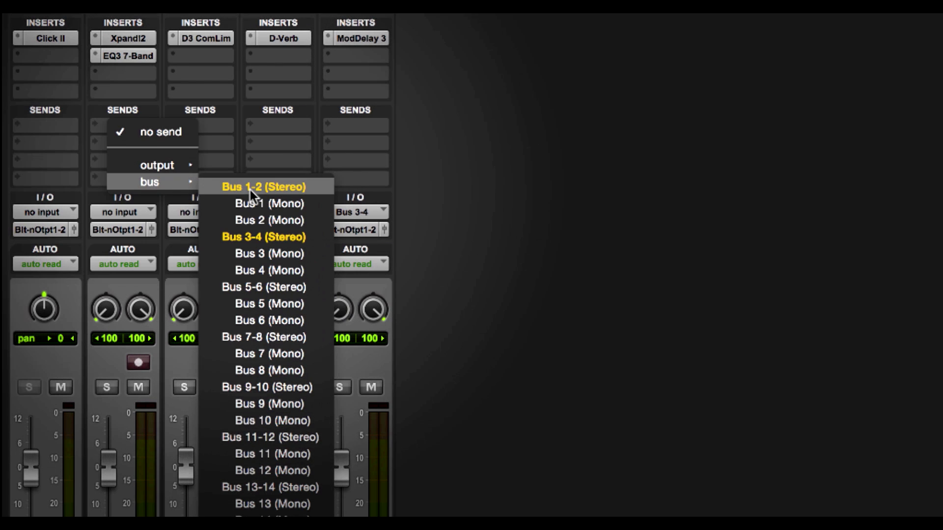
pyautogui.click(250, 189)
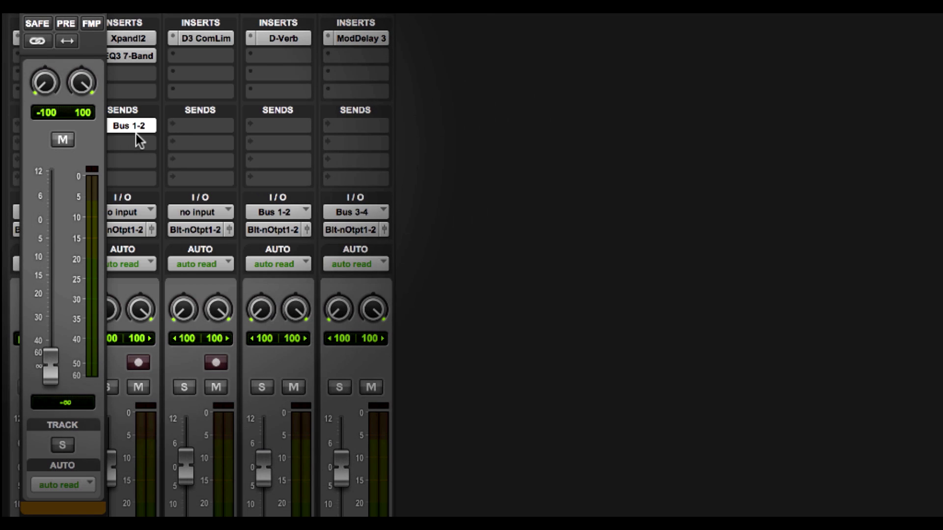
pyautogui.moveTo(88, 14); pyautogui.dragTo(528, 59)
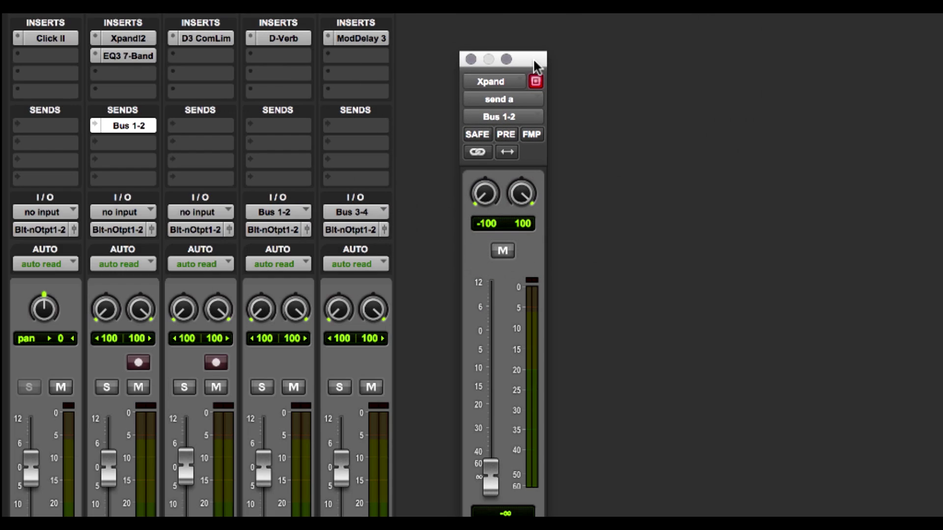
pyautogui.click(122, 144)
pyautogui.moveTo(134, 199)
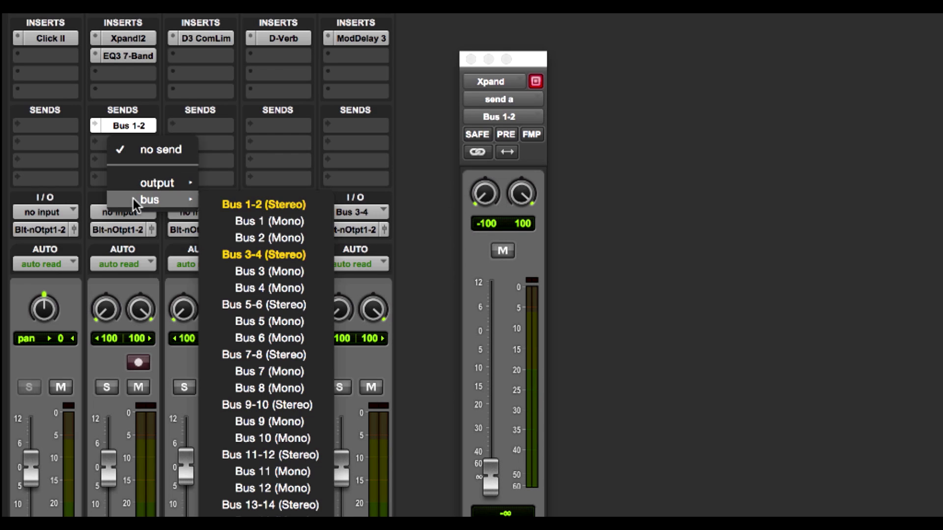
pyautogui.click(270, 257)
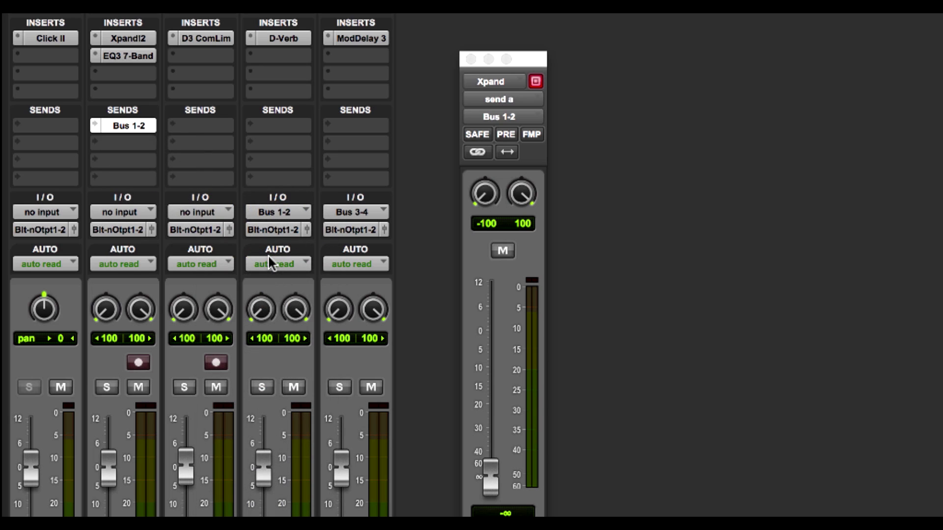
pyautogui.click(470, 59)
# Step: Add sends to Bus 1-2 (Stereo) and Bus 3-4 (Stereo) on the Drum Loop track, and close the send window
pyautogui.click(195, 126)
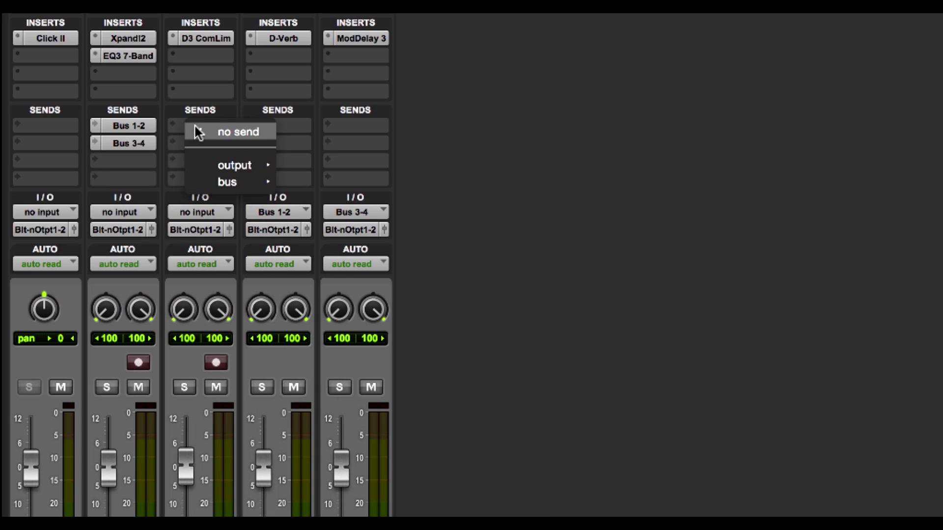
pyautogui.moveTo(223, 184)
pyautogui.click(308, 186)
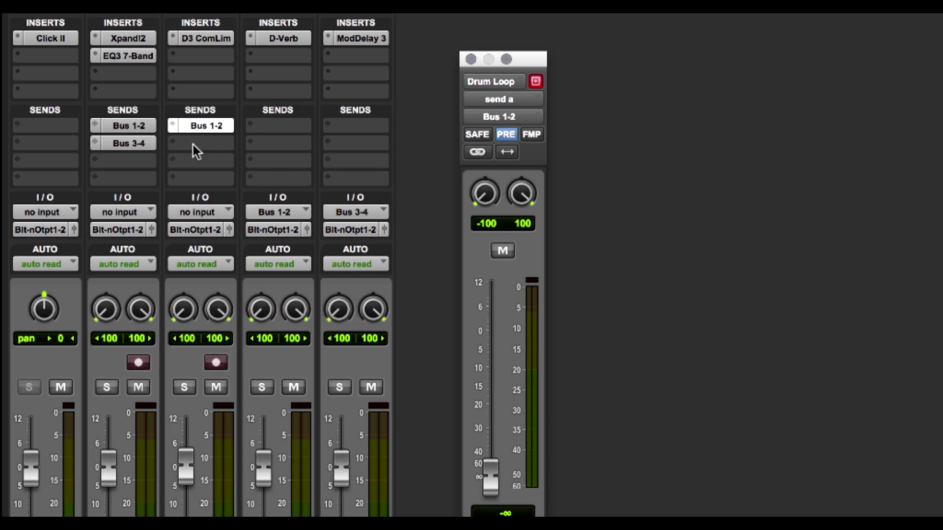
pyautogui.click(193, 143)
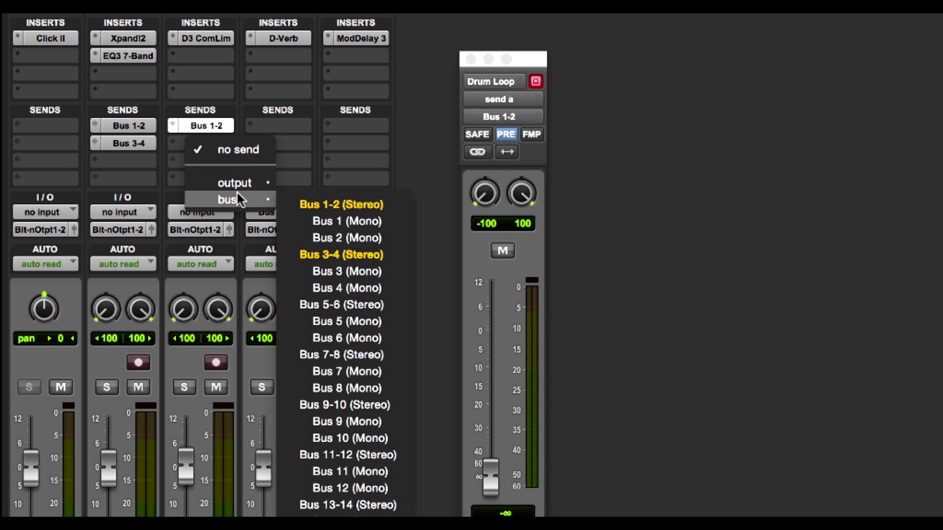
pyautogui.click(326, 254)
pyautogui.click(192, 140)
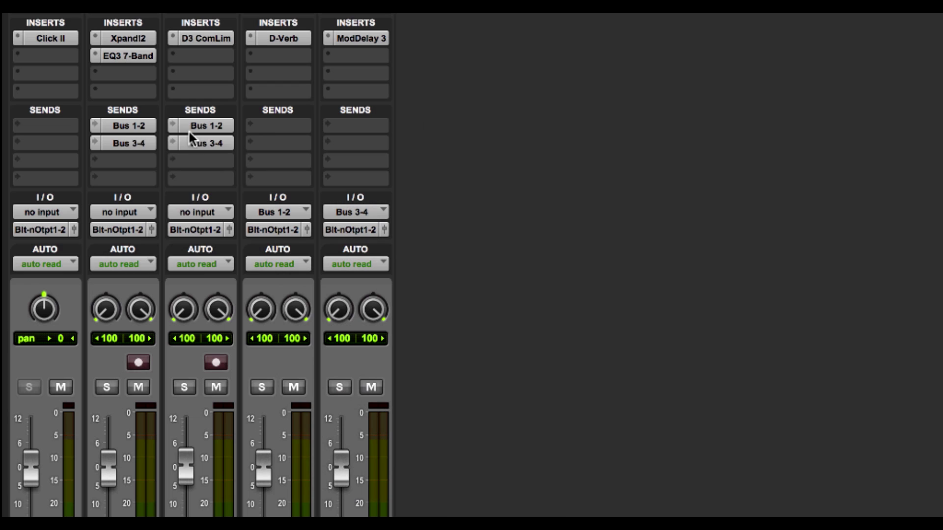
# Step: Open the Xpand track's Bus 1-2 send to examine its level fader, and close the send window
pyautogui.click(127, 126)
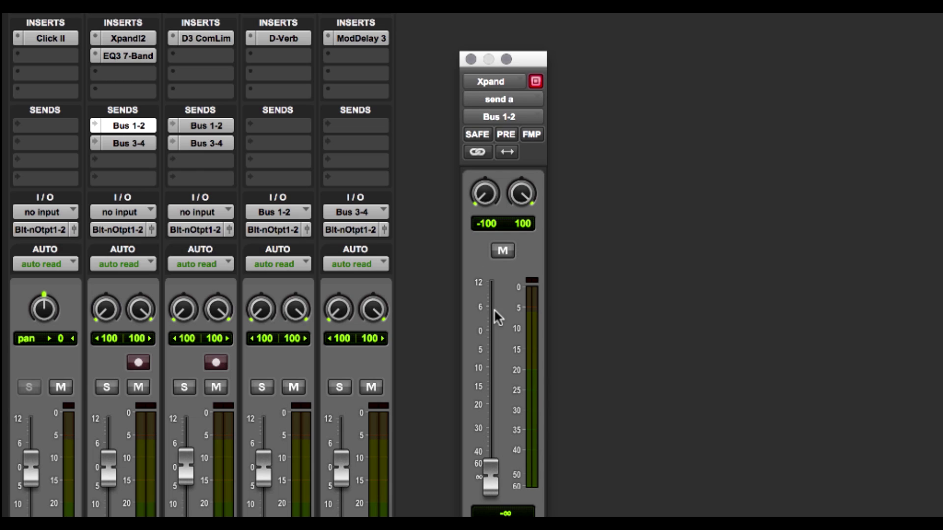
pyautogui.moveTo(493, 478); pyautogui.dragTo(476, 496)
pyautogui.press('super+w')
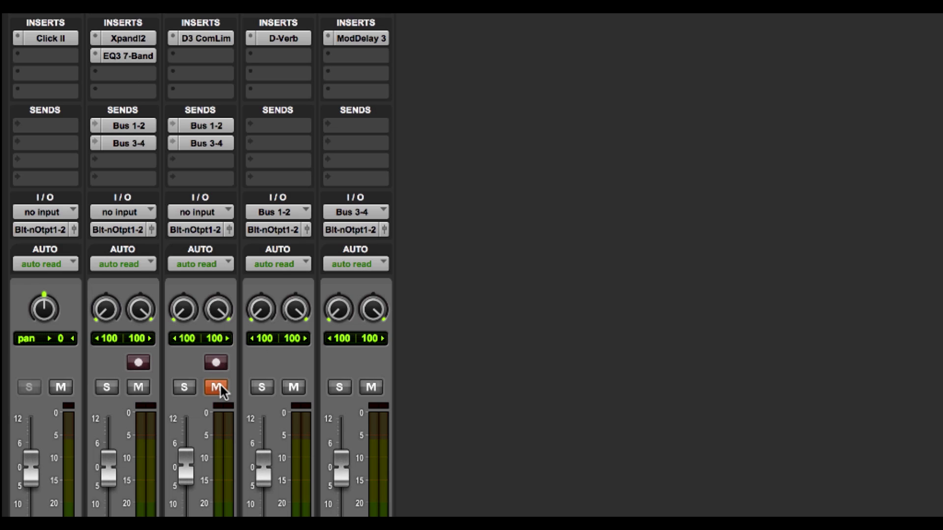
# Step: Select all the Xpand clips in the Edit window, start playback and return to the Mix window
pyautogui.press('super+equal')
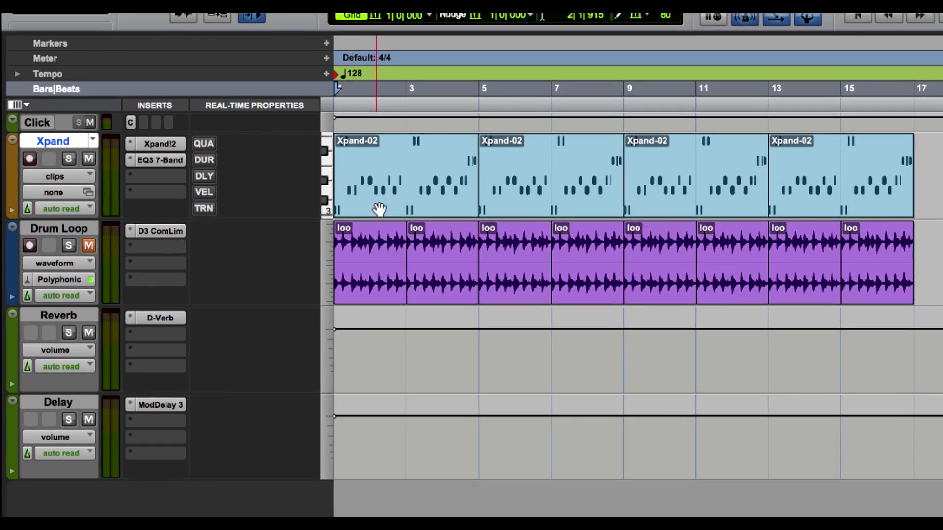
pyautogui.click(727, 216)
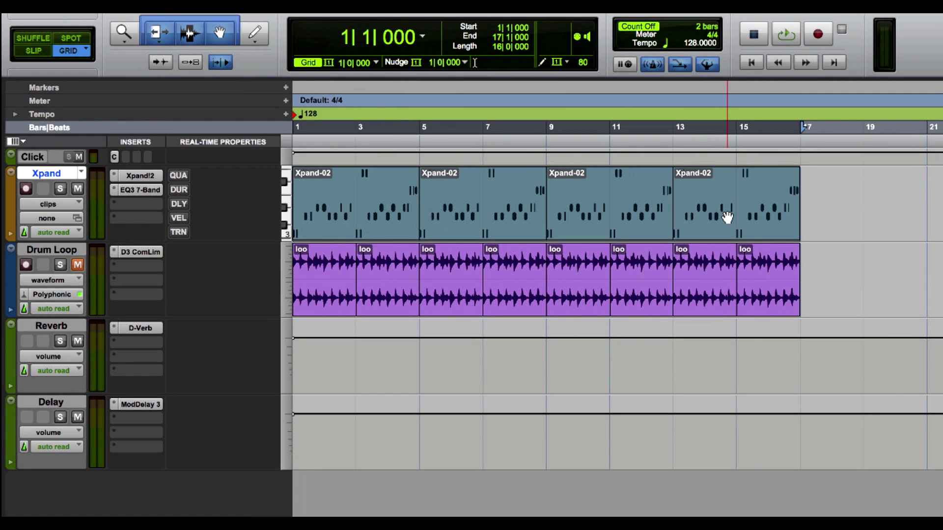
pyautogui.press('space')
pyautogui.press('super+equal')
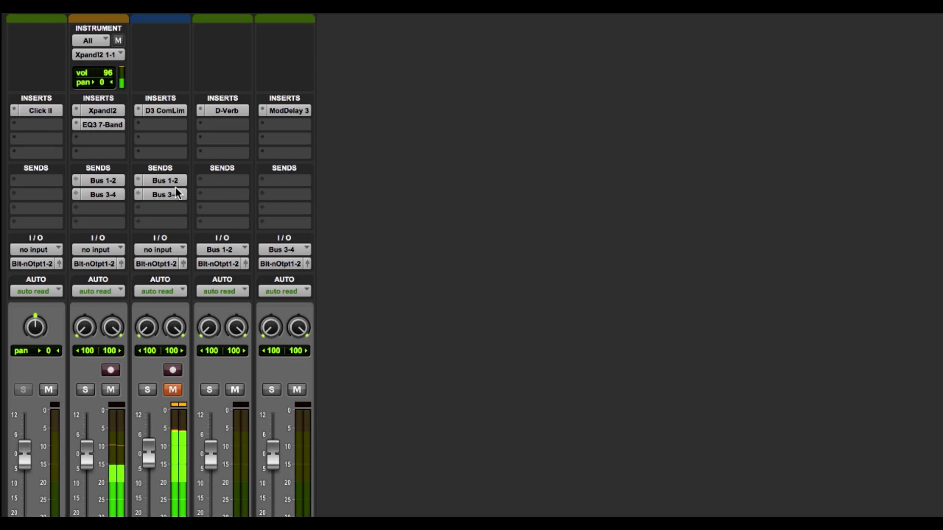
# Step: Raise the Xpand track's Bus 1-2 send to about +6.7 dB and its Bus 3-4 send to about +2.3 dB
pyautogui.click(103, 182)
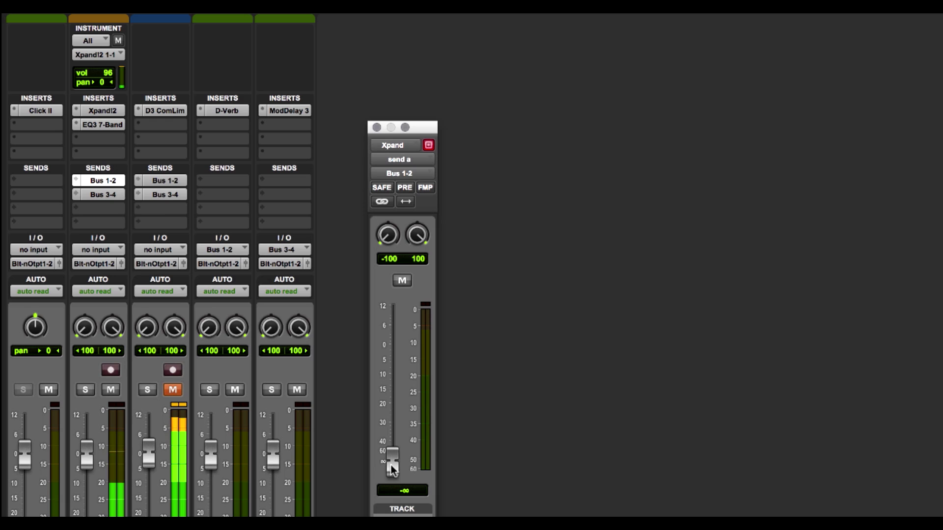
pyautogui.moveTo(392, 464); pyautogui.dragTo(394, 328)
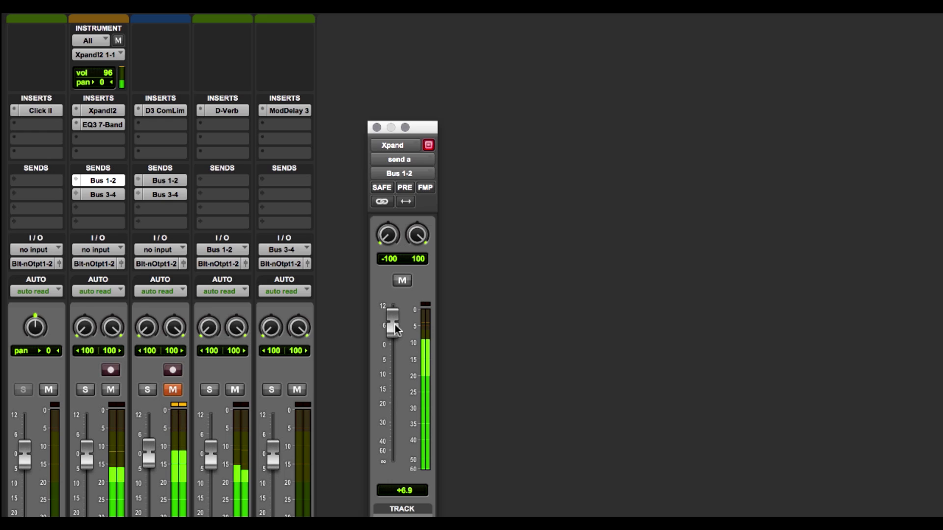
pyautogui.moveTo(396, 329); pyautogui.dragTo(397, 322)
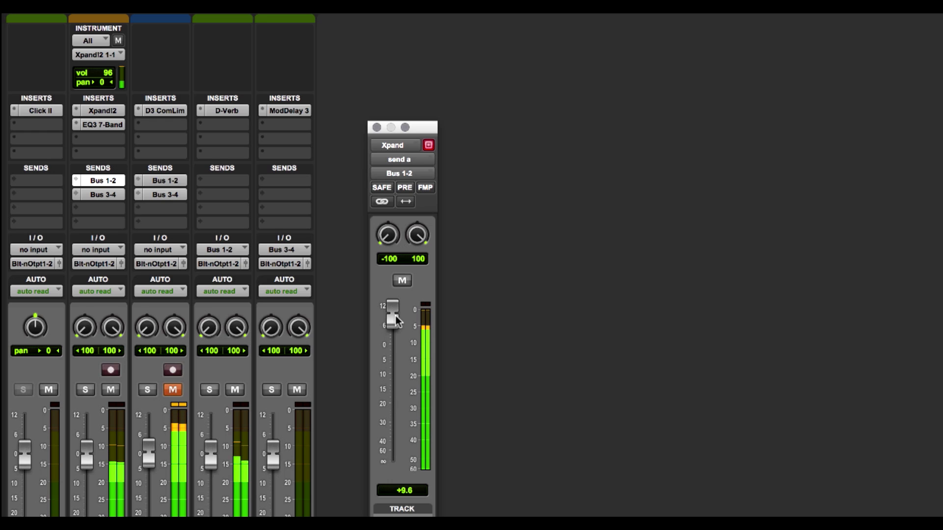
pyautogui.click(99, 198)
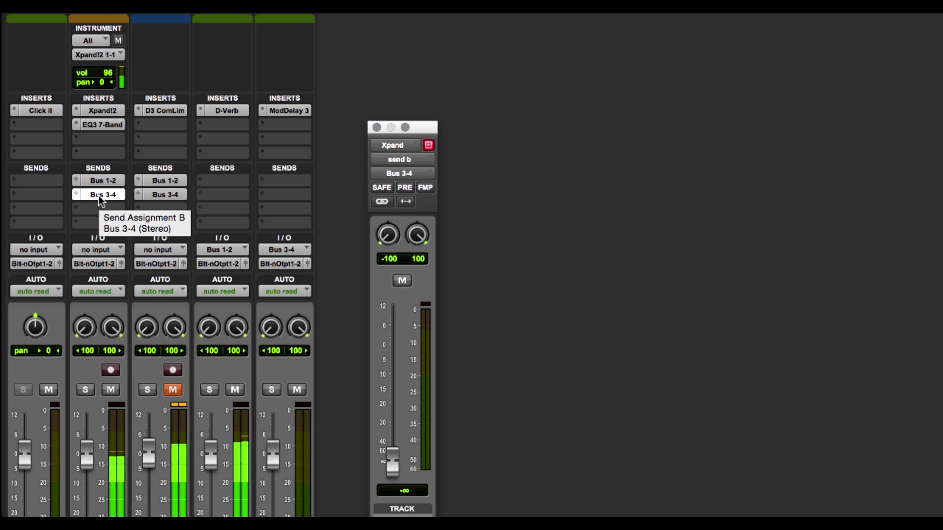
pyautogui.moveTo(393, 463); pyautogui.dragTo(395, 326)
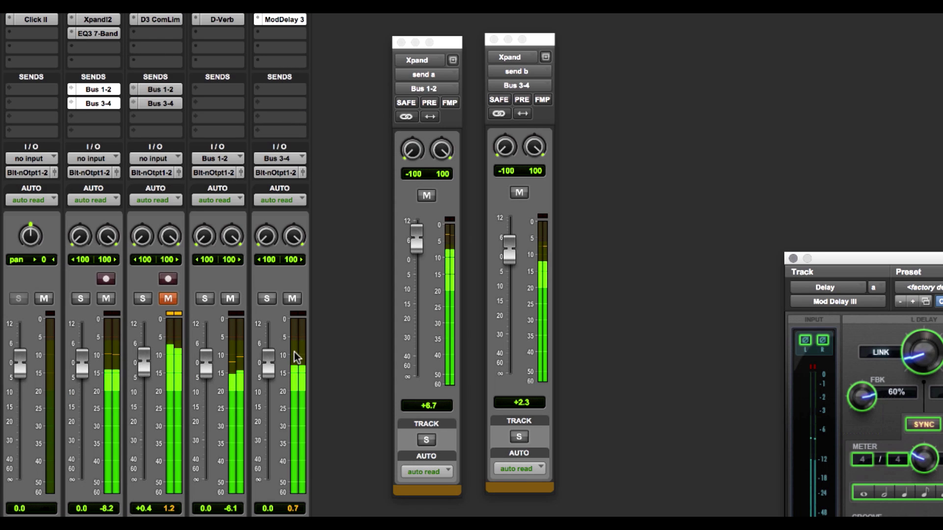
# Step: Unmute the Drum Loop track and keep its Bus 1-2 and Bus 3-4 send windows open side by side
pyautogui.click(168, 299)
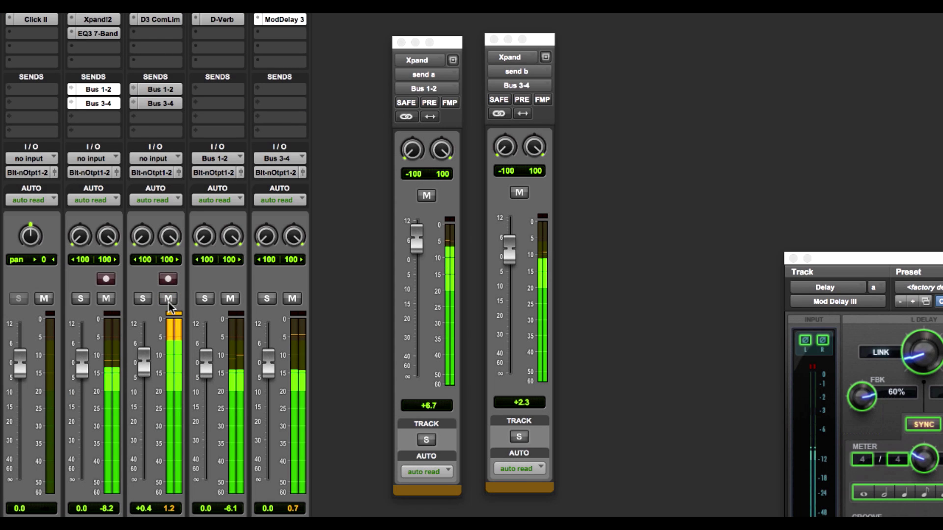
pyautogui.click(172, 91)
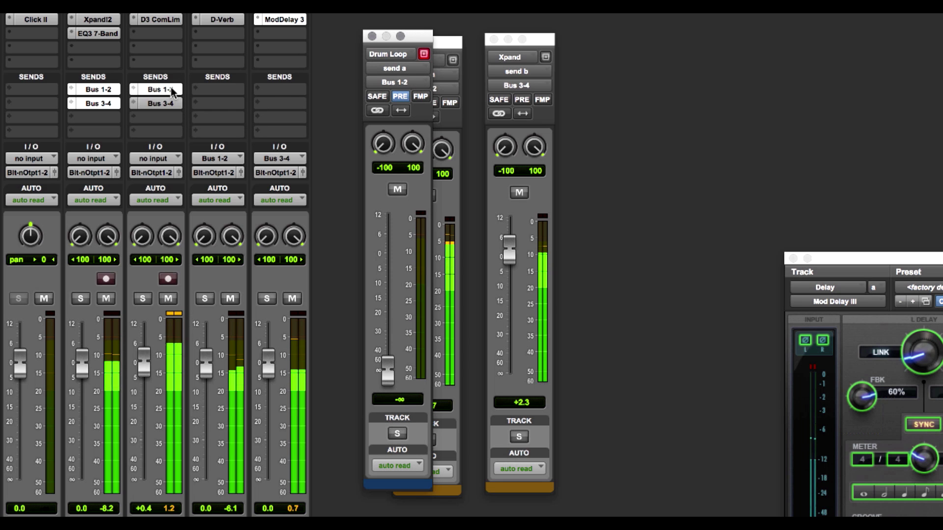
pyautogui.click(424, 54)
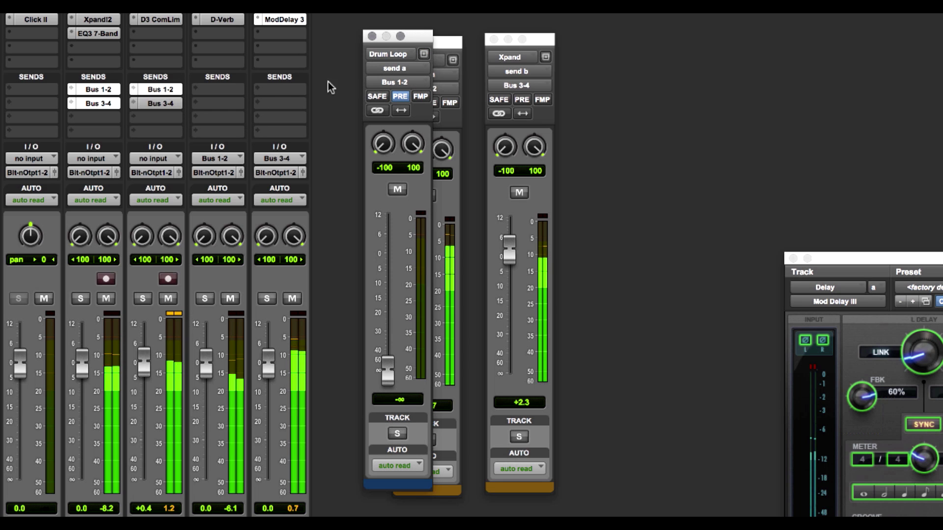
pyautogui.click(177, 104)
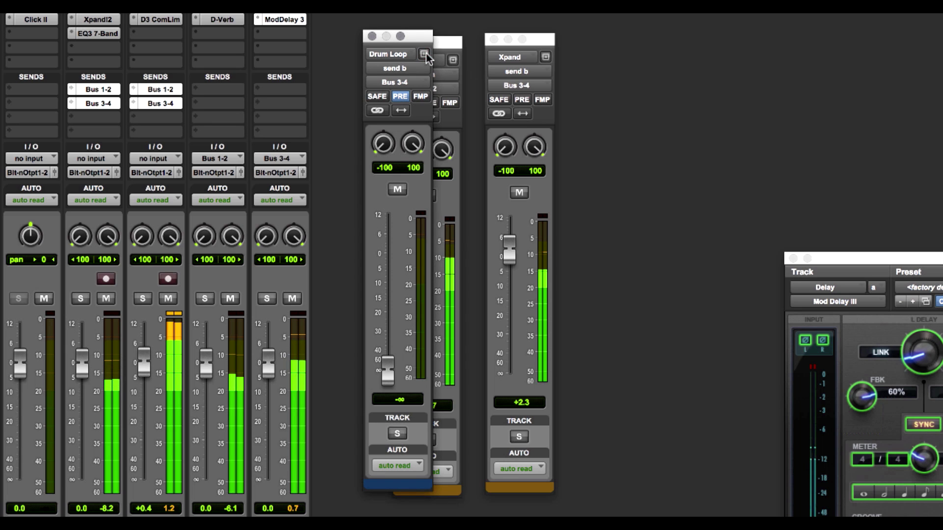
pyautogui.moveTo(424, 35); pyautogui.dragTo(557, 38)
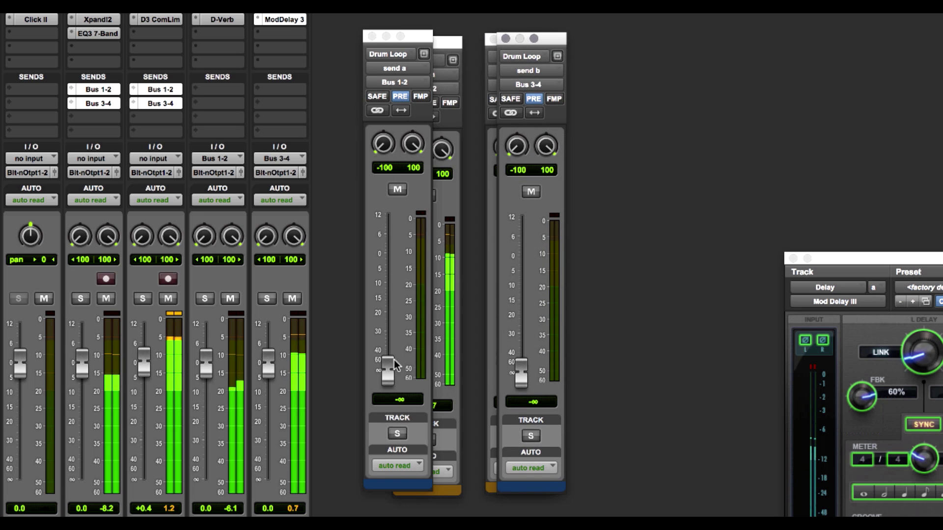
# Step: Raise the Drum Loop track's Bus 1-2 send to about +4.8 dB and bring up its Bus 3-4 send
pyautogui.moveTo(389, 368); pyautogui.dragTo(398, 237)
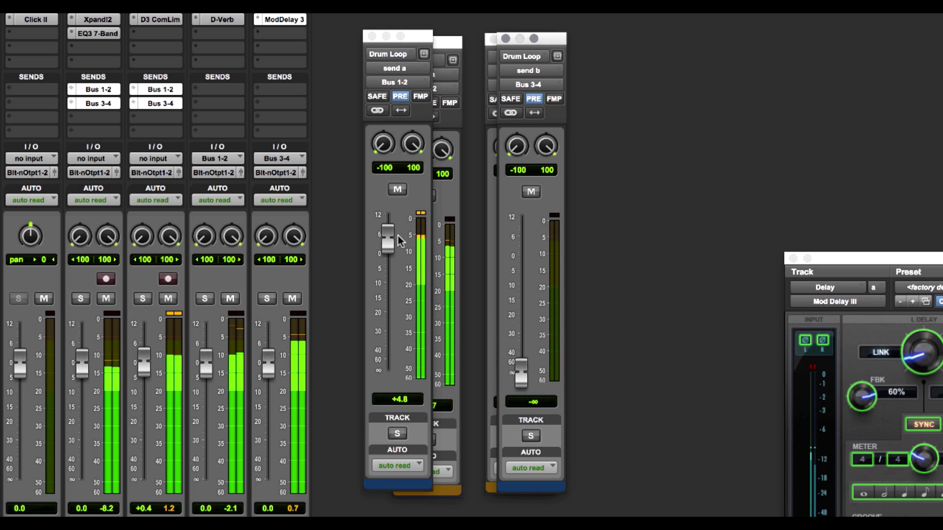
pyautogui.moveTo(520, 377); pyautogui.dragTo(529, 278)
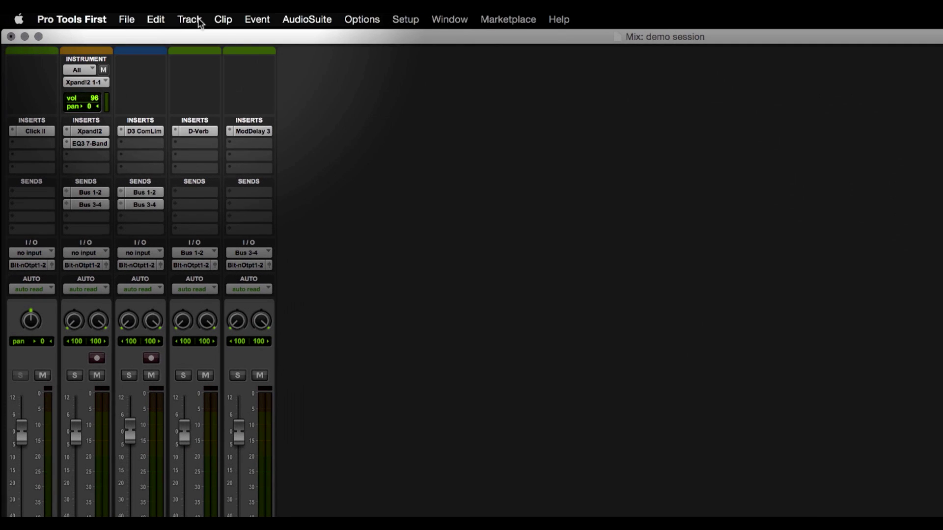
# Step: Locate the Create Click Track command, and review the Click II plug-in on the existing Click track
pyautogui.click(199, 20)
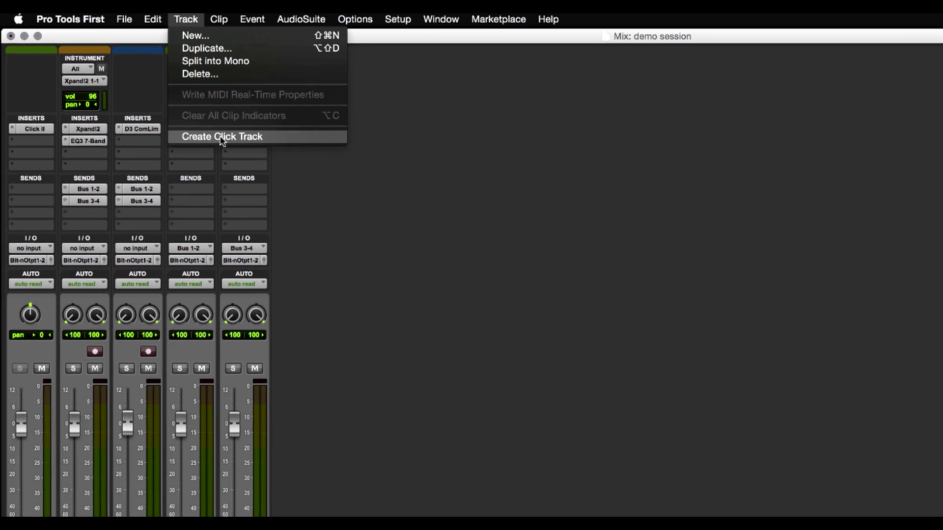
pyautogui.click(383, 195)
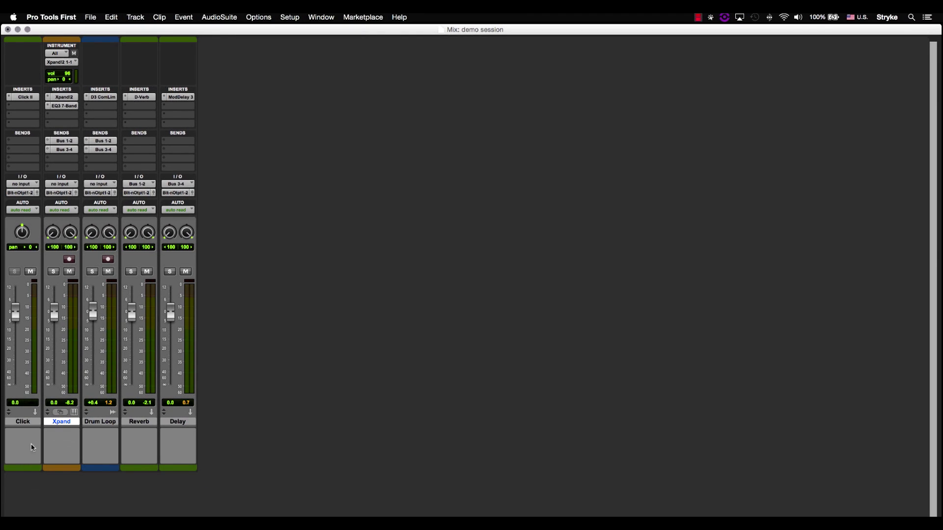
pyautogui.click(25, 98)
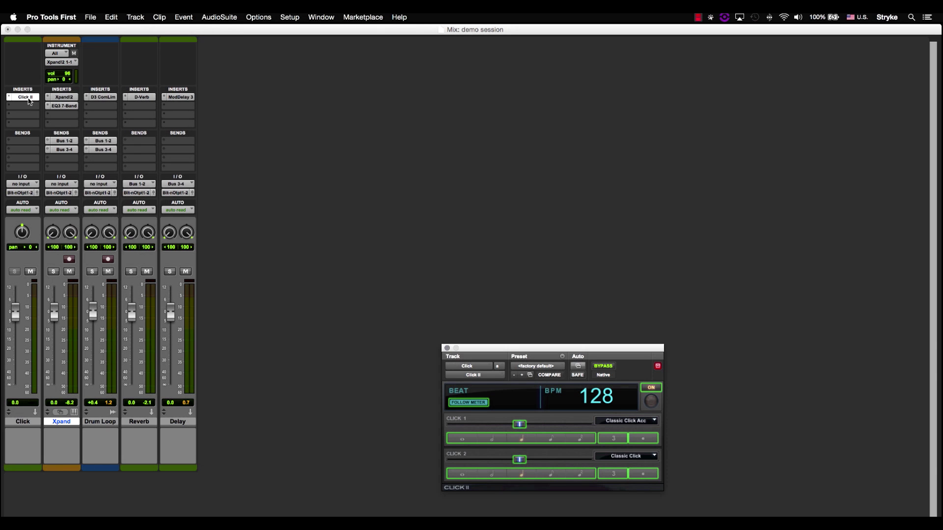
pyautogui.click(28, 98)
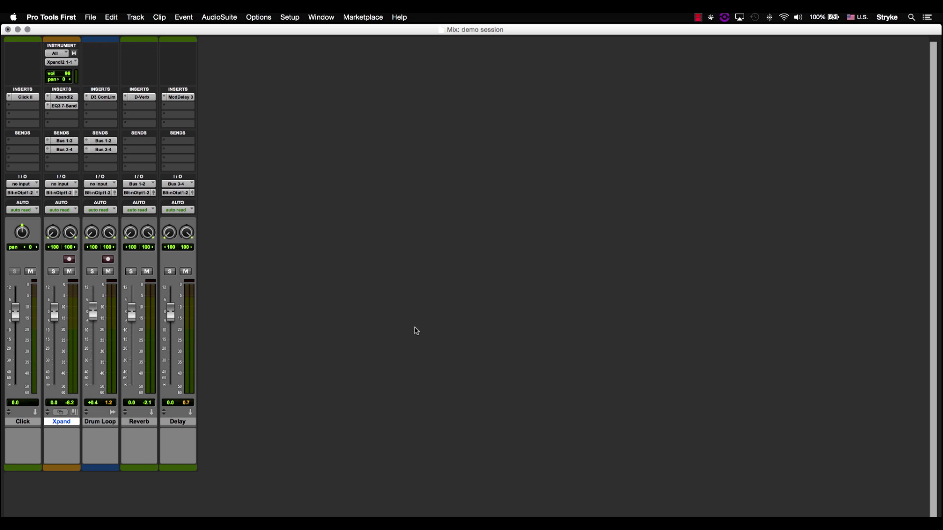
# Step: Create one stereo Master Fader track and place it after the Delay track
pyautogui.press('shift+super+n')
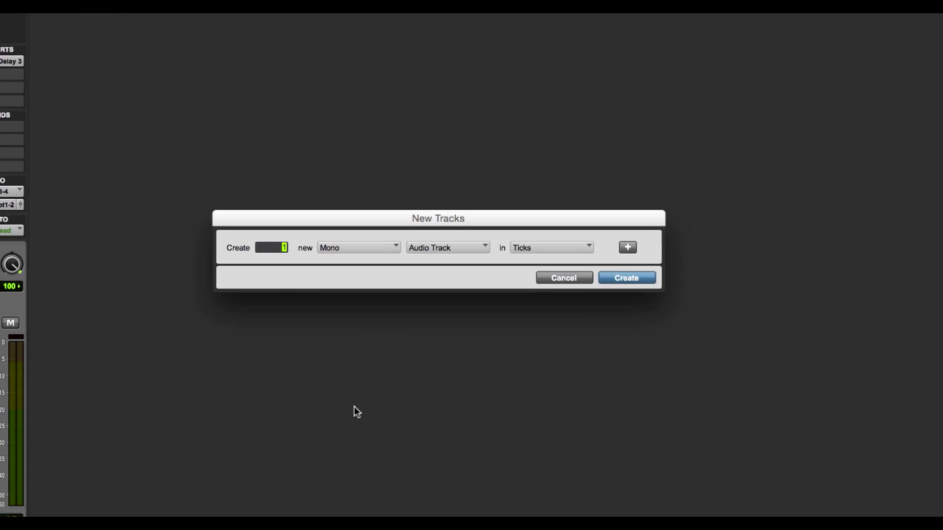
pyautogui.click(339, 253)
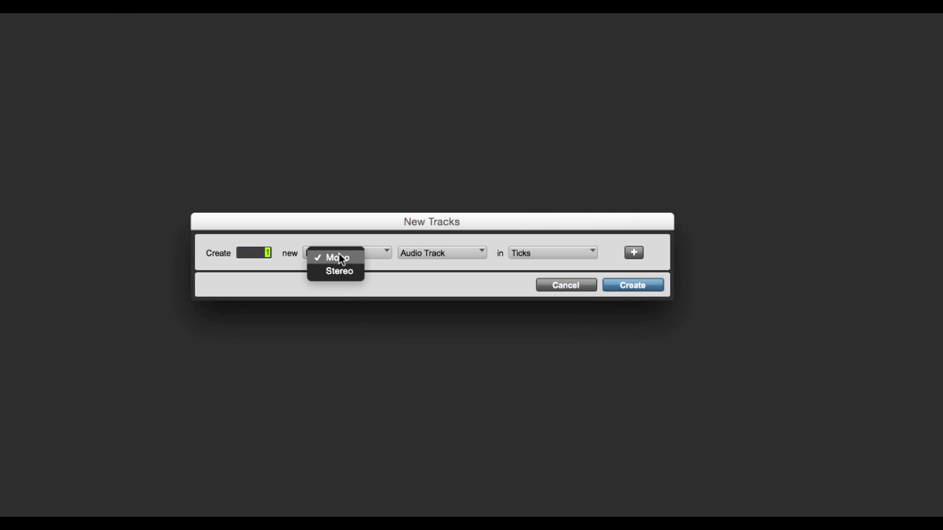
pyautogui.click(335, 272)
pyautogui.click(432, 252)
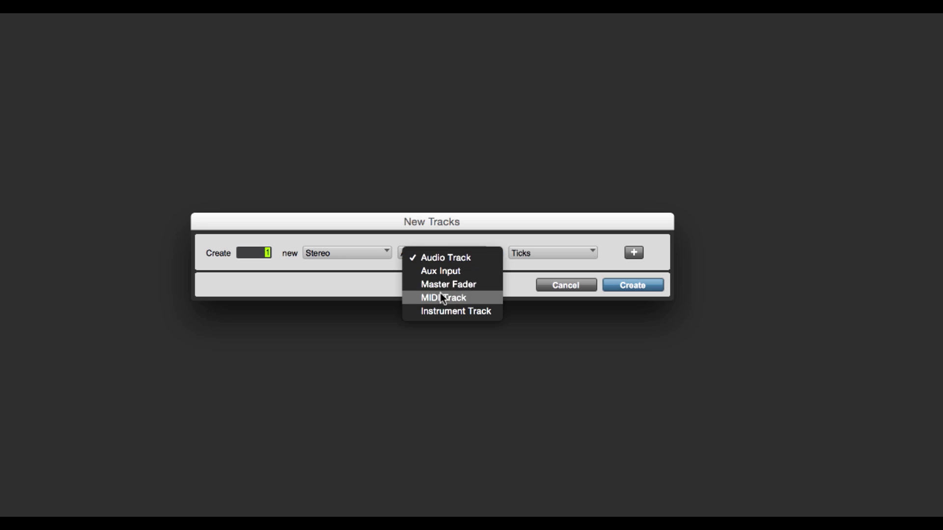
pyautogui.click(445, 285)
pyautogui.click(632, 285)
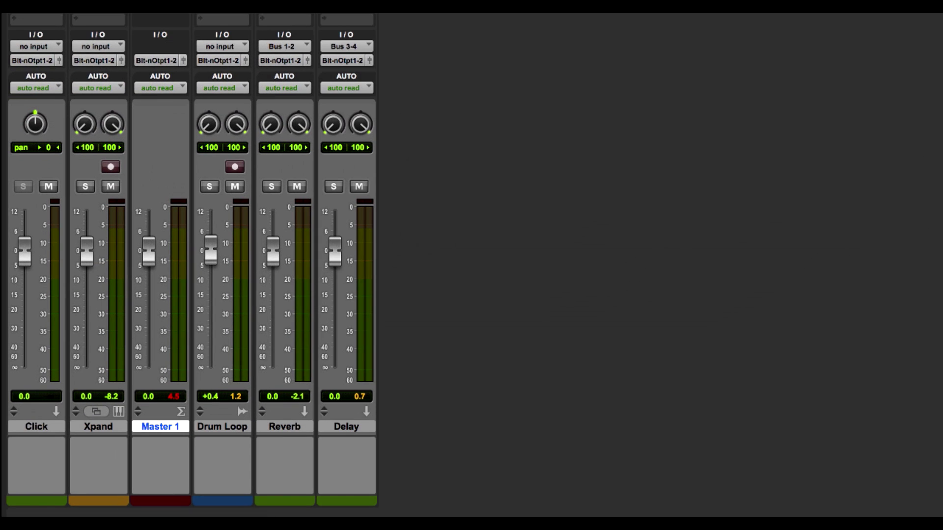
pyautogui.moveTo(161, 428); pyautogui.dragTo(391, 435)
pyautogui.moveTo(231, 427)
pyautogui.mouseDown()
pyautogui.moveTo(244, 430)
pyautogui.moveTo(235, 429)
pyautogui.mouseUp()
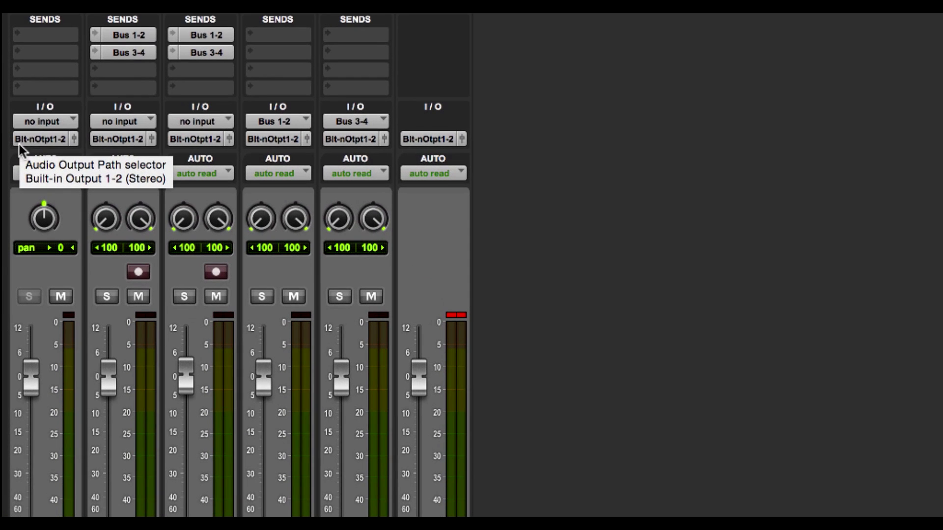
# Step: Check the output path assignments of the Xpand track and the master fader
pyautogui.click(114, 141)
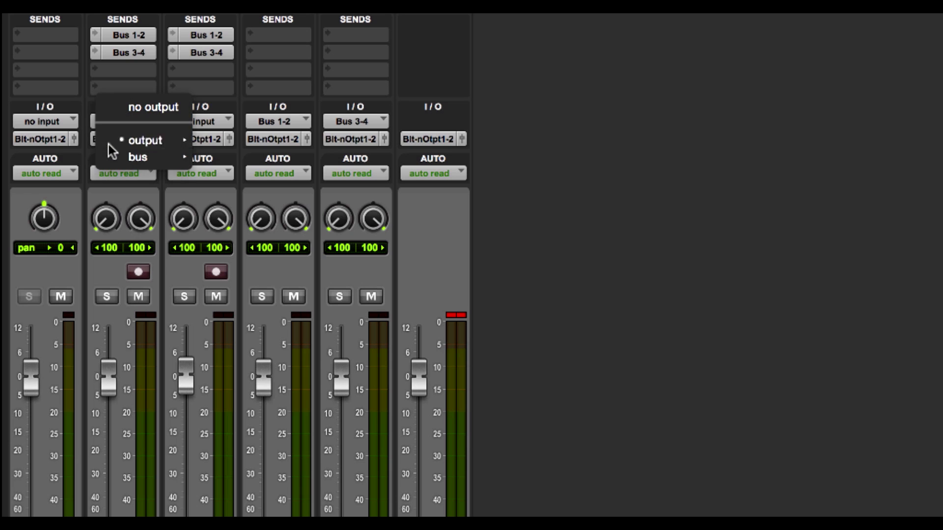
pyautogui.moveTo(137, 143)
pyautogui.click(548, 123)
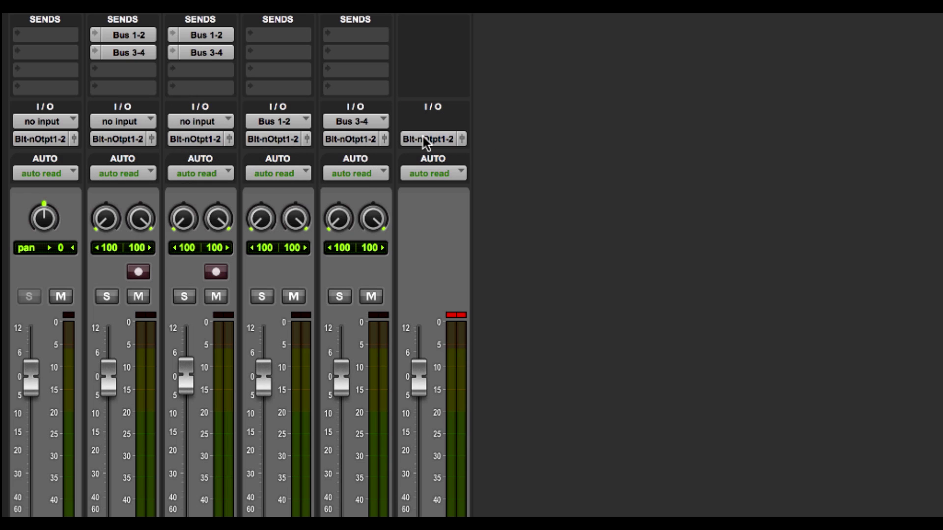
pyautogui.click(423, 137)
pyautogui.moveTo(457, 143)
pyautogui.click(558, 147)
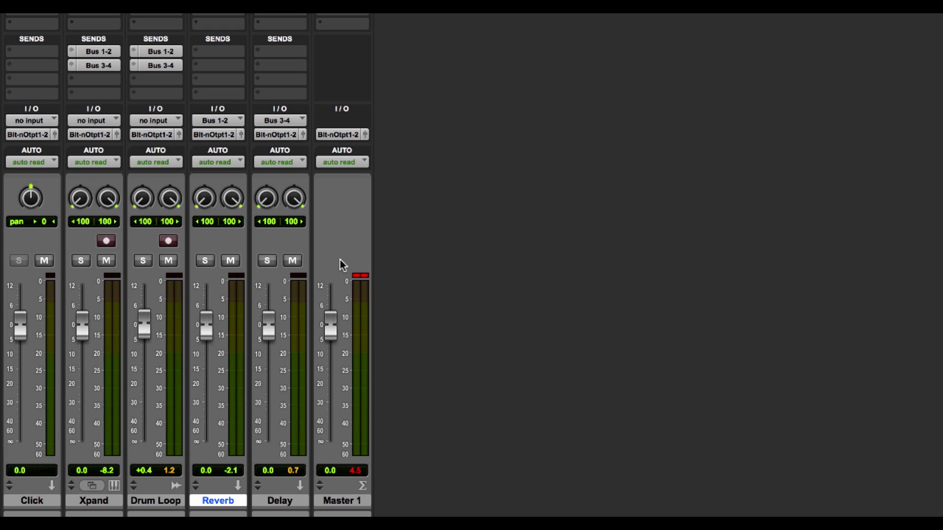
# Step: Start playback and lower the master fader to about -0.9 dB
pyautogui.press('space')
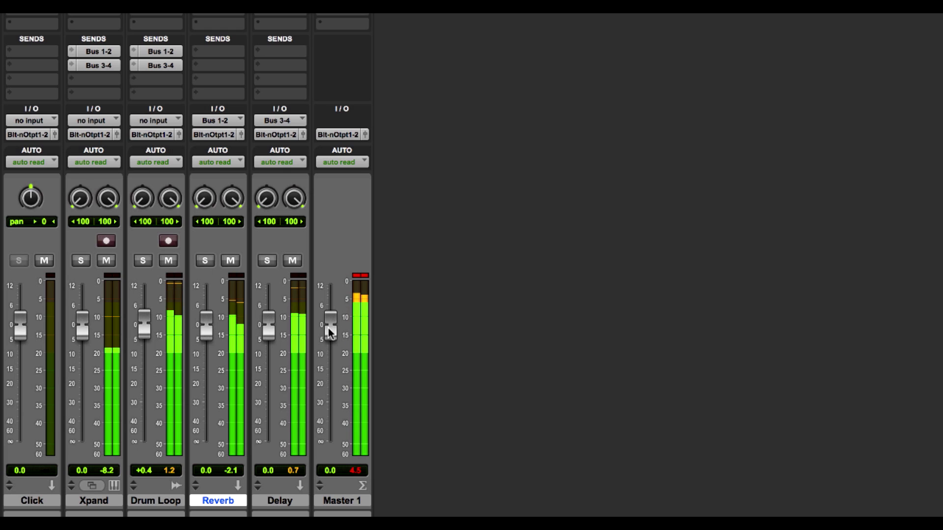
pyautogui.moveTo(330, 333)
pyautogui.mouseDown()
pyautogui.moveTo(331, 400)
pyautogui.moveTo(332, 334)
pyautogui.mouseUp()
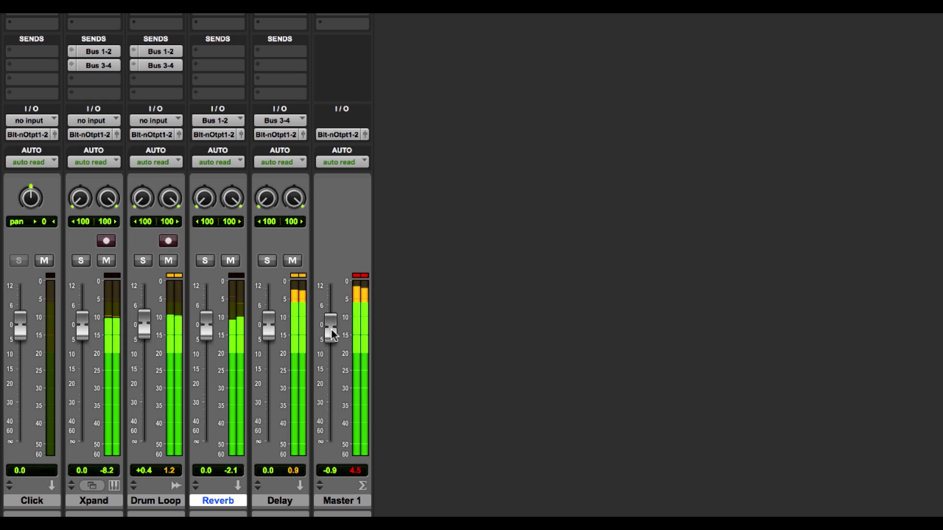